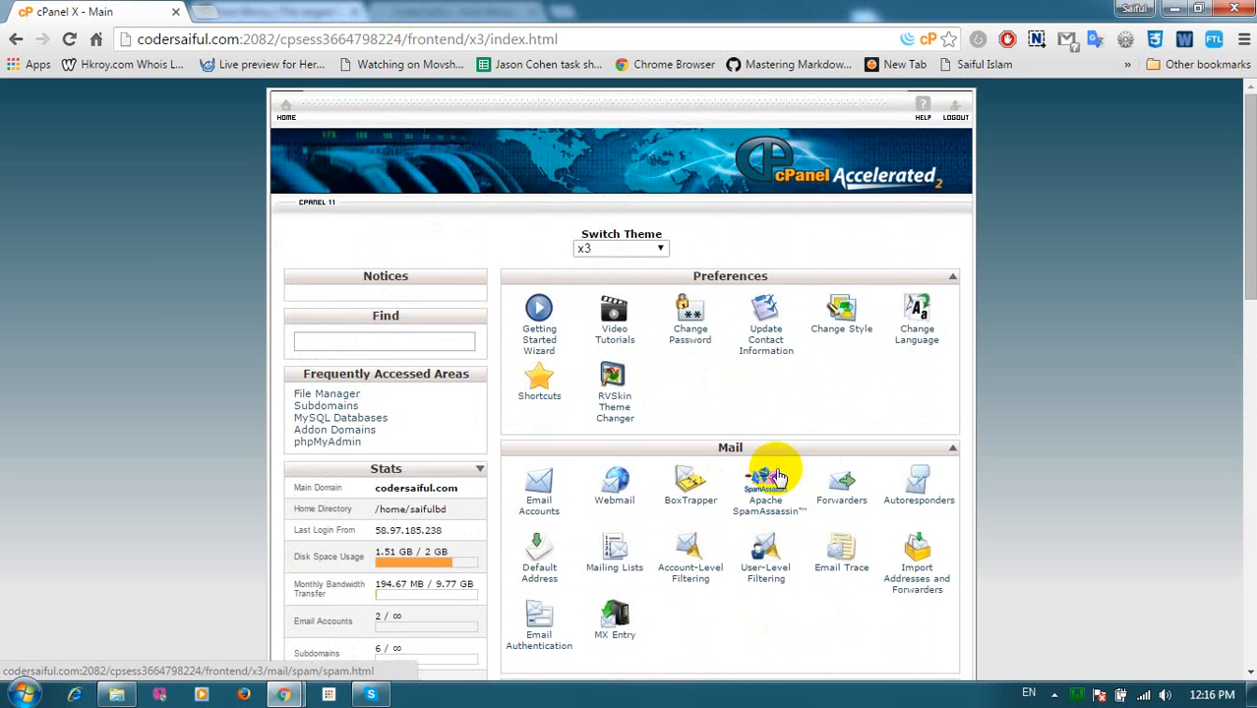
- Open QuickInstall from the Software and Services section
scroll(699, 330, down, 8)
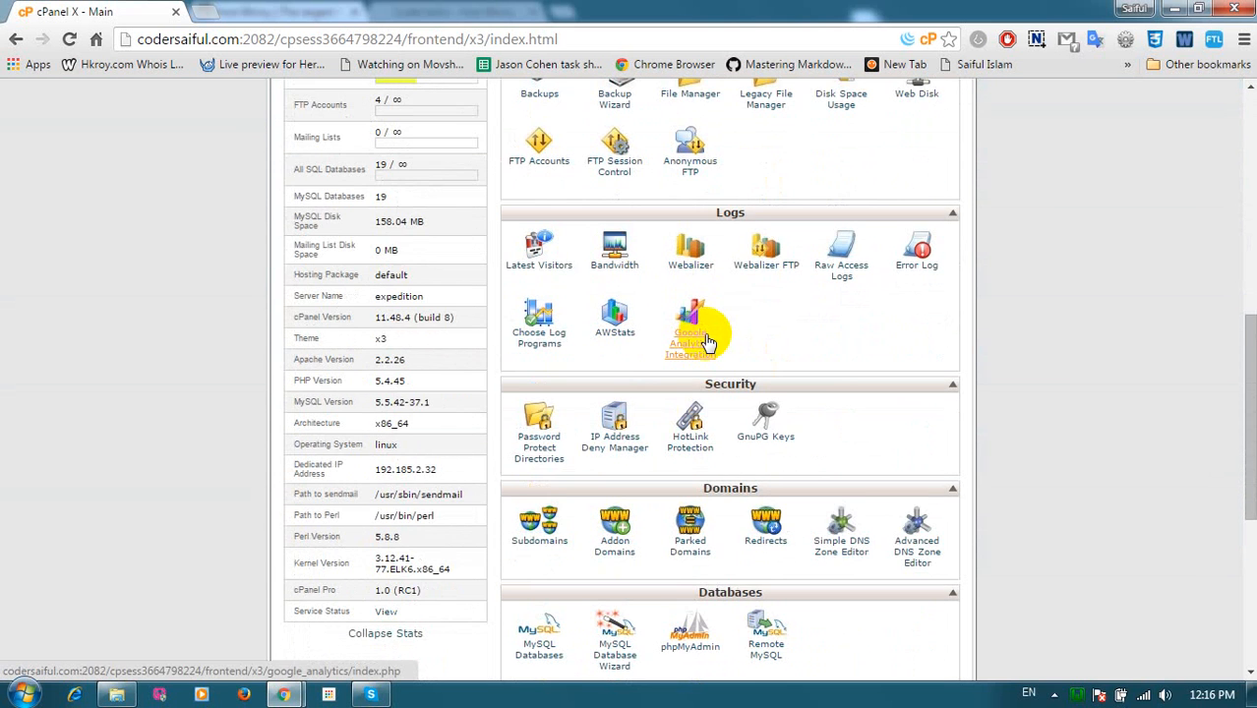
scroll(706, 342, down, 5)
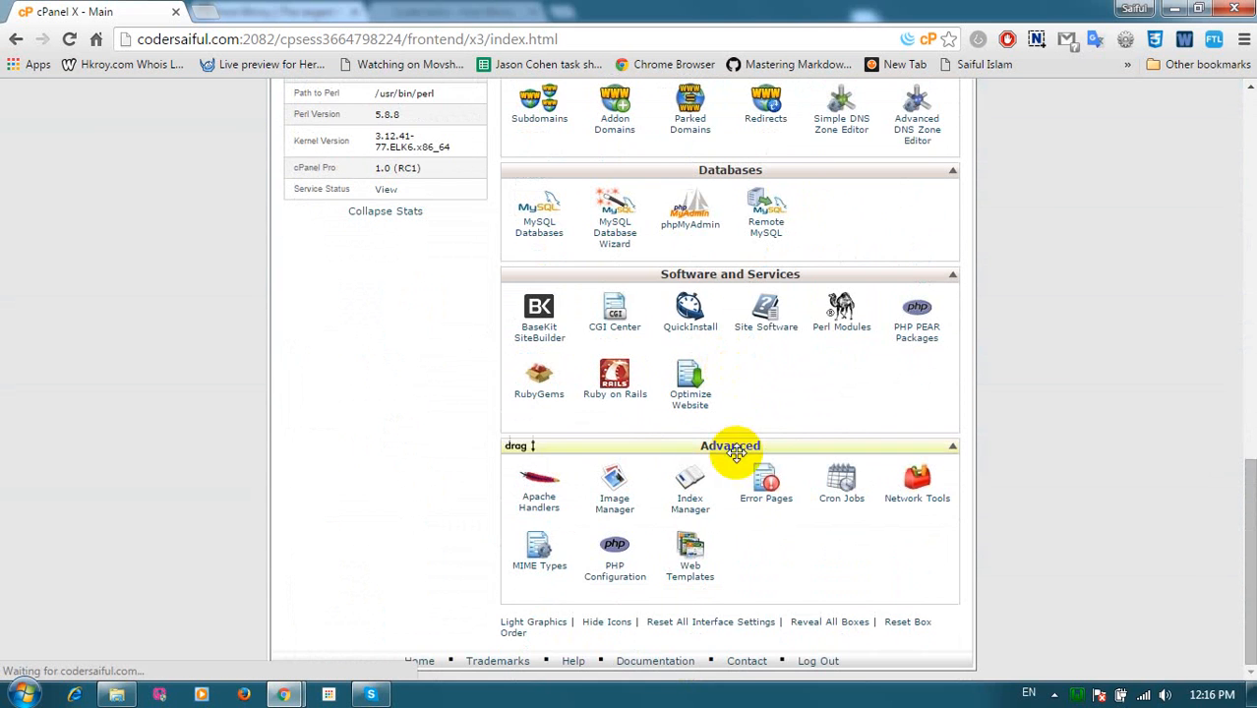
click(686, 336)
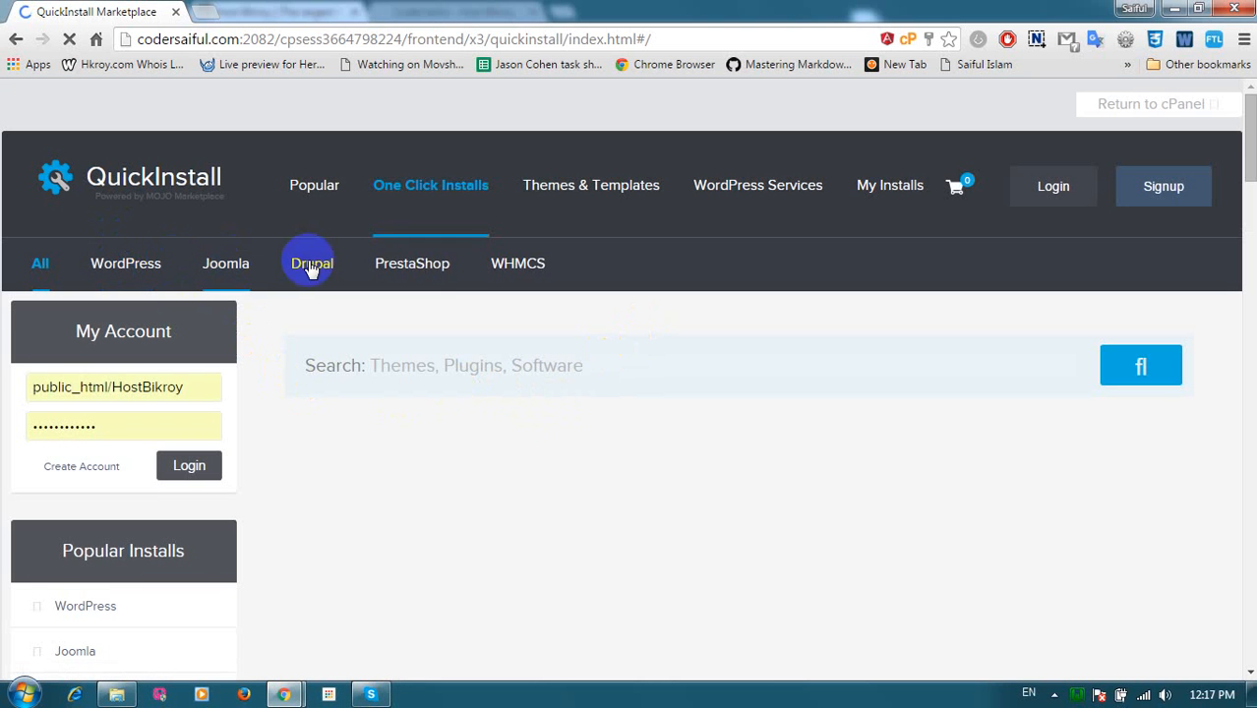
- Look through the QuickInstall marketplace's install categories and one-click application offers
scroll(423, 394, down, 3)
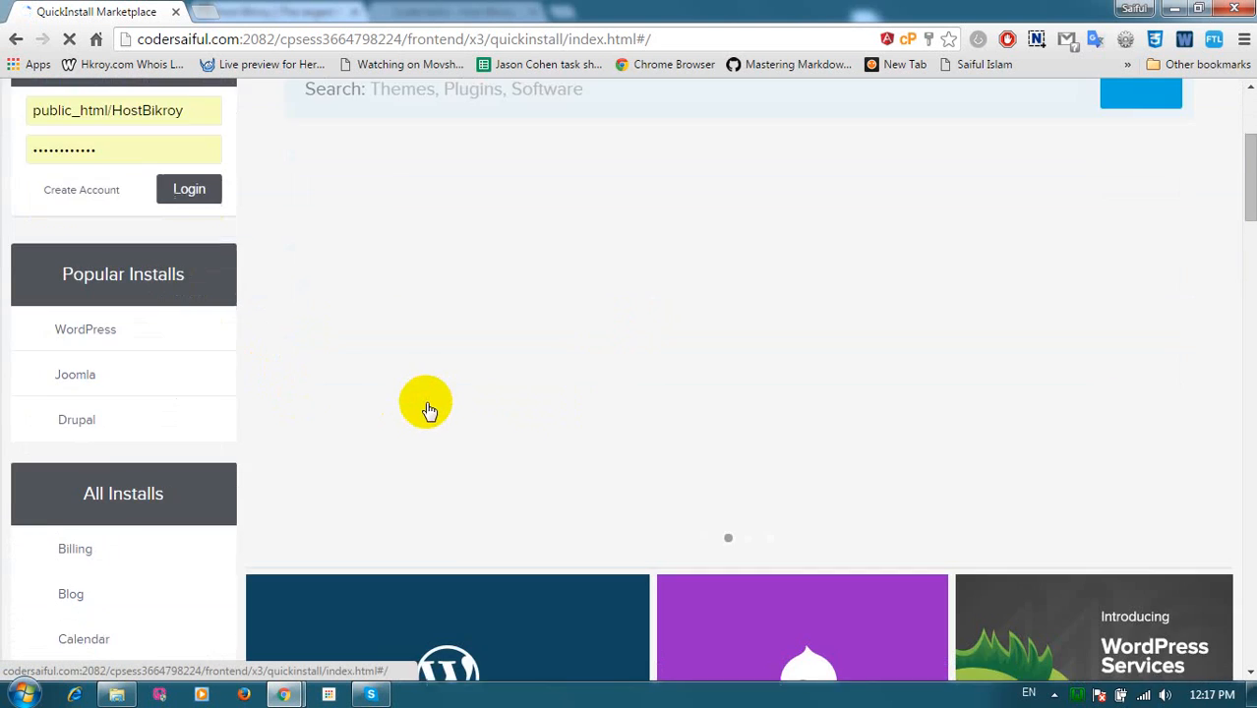
scroll(430, 410, down, 8)
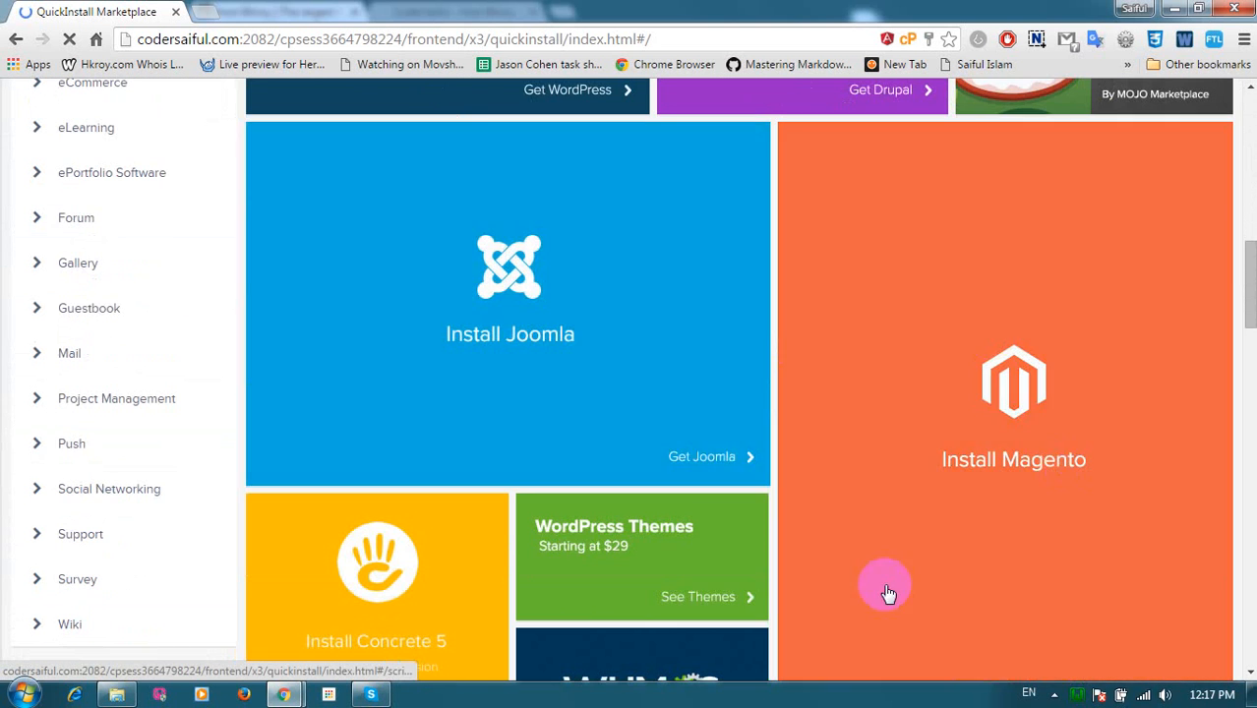
scroll(652, 440, down, 3)
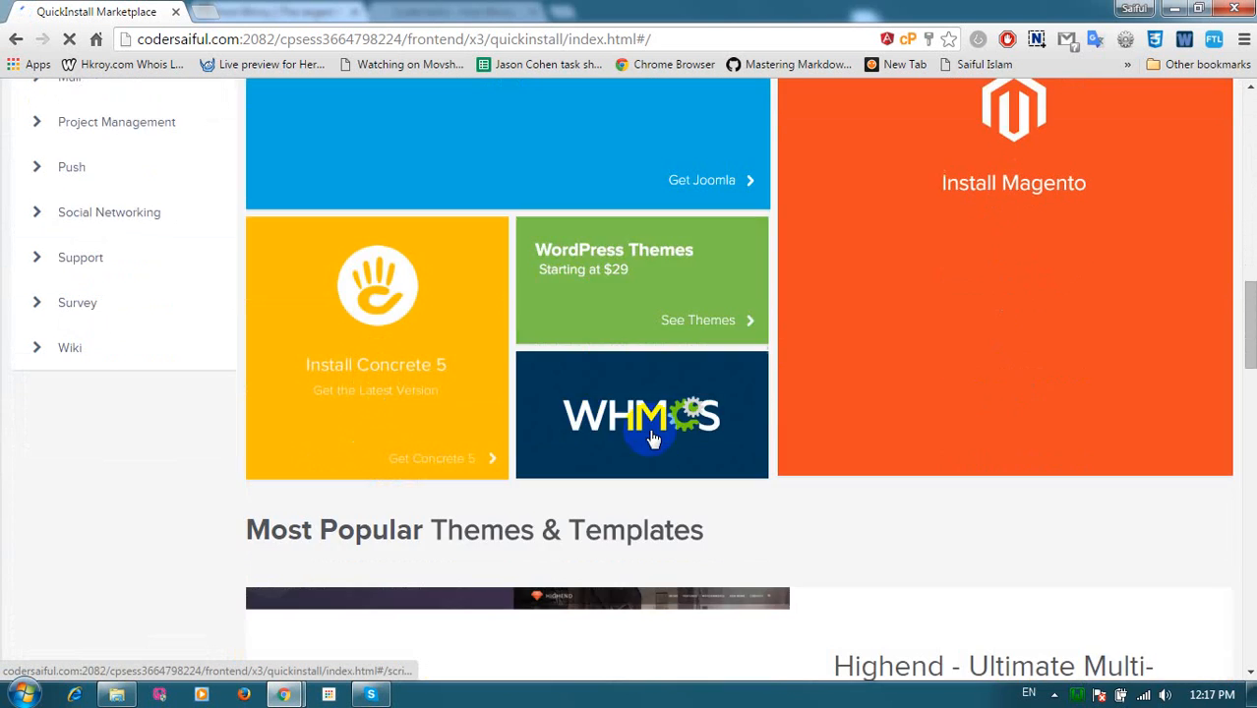
scroll(606, 446, up, 6)
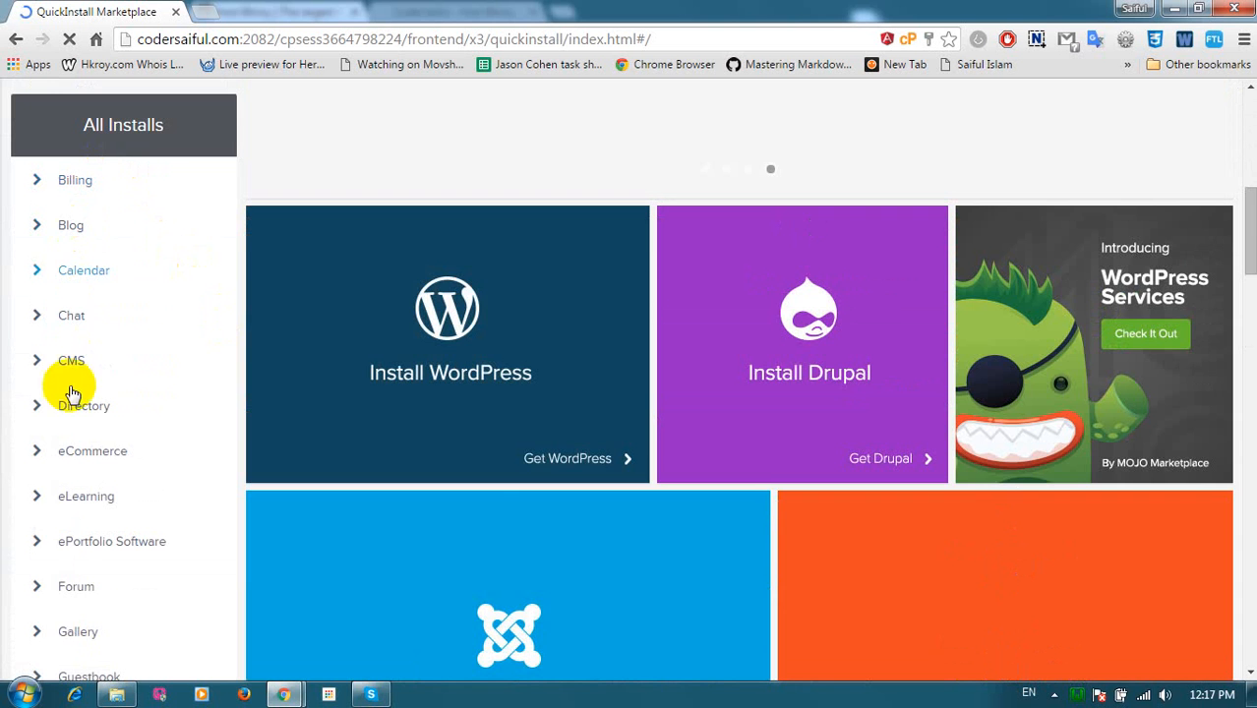
scroll(65, 623, down, 4)
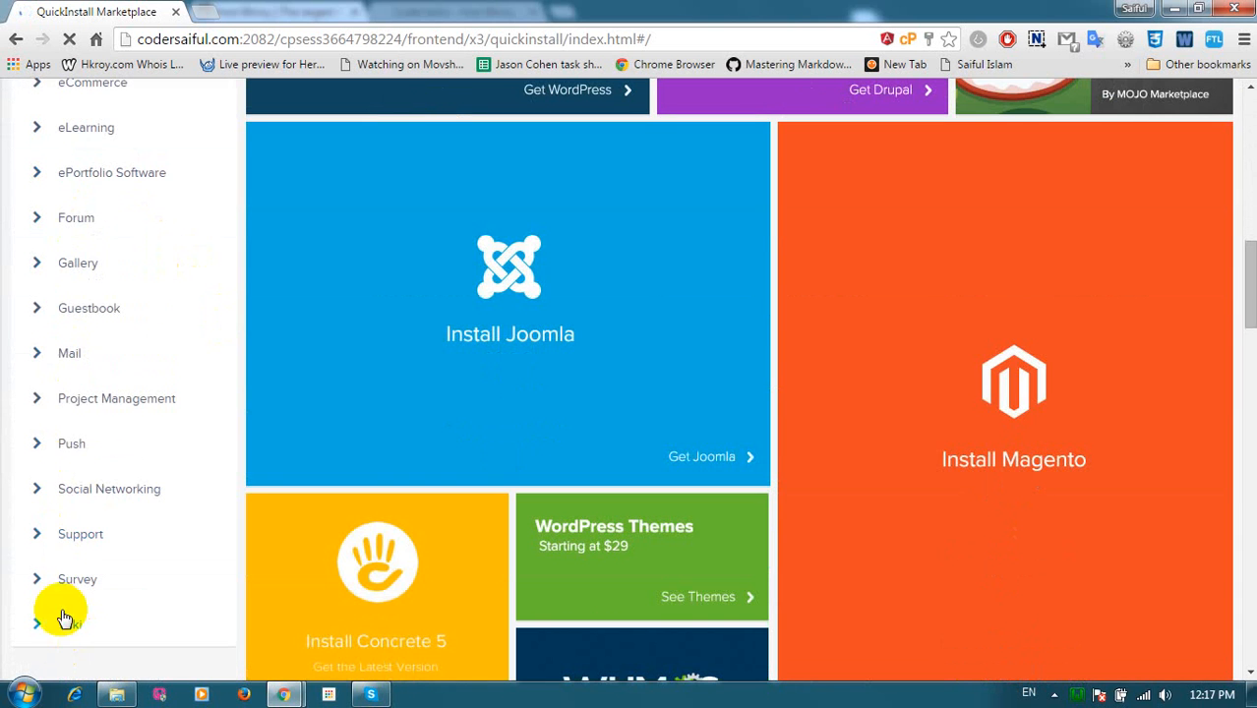
scroll(420, 336, up, 6)
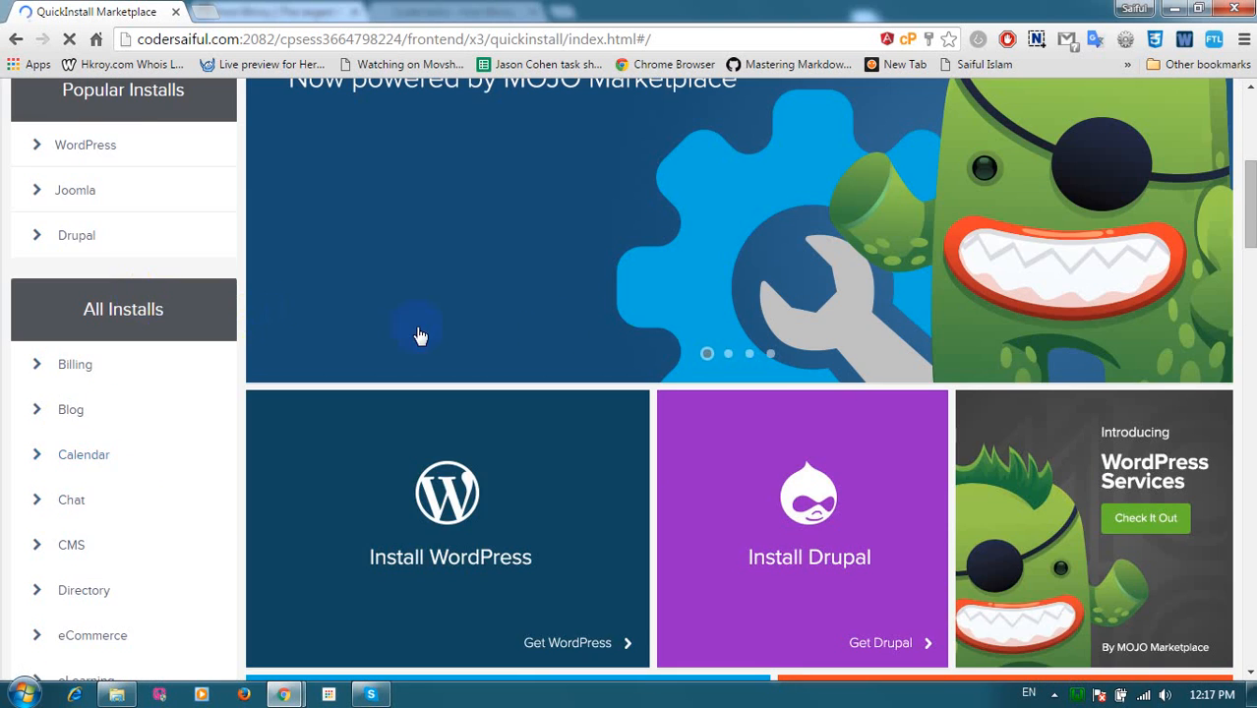
scroll(420, 336, up, 2)
scroll(590, 344, down, 2)
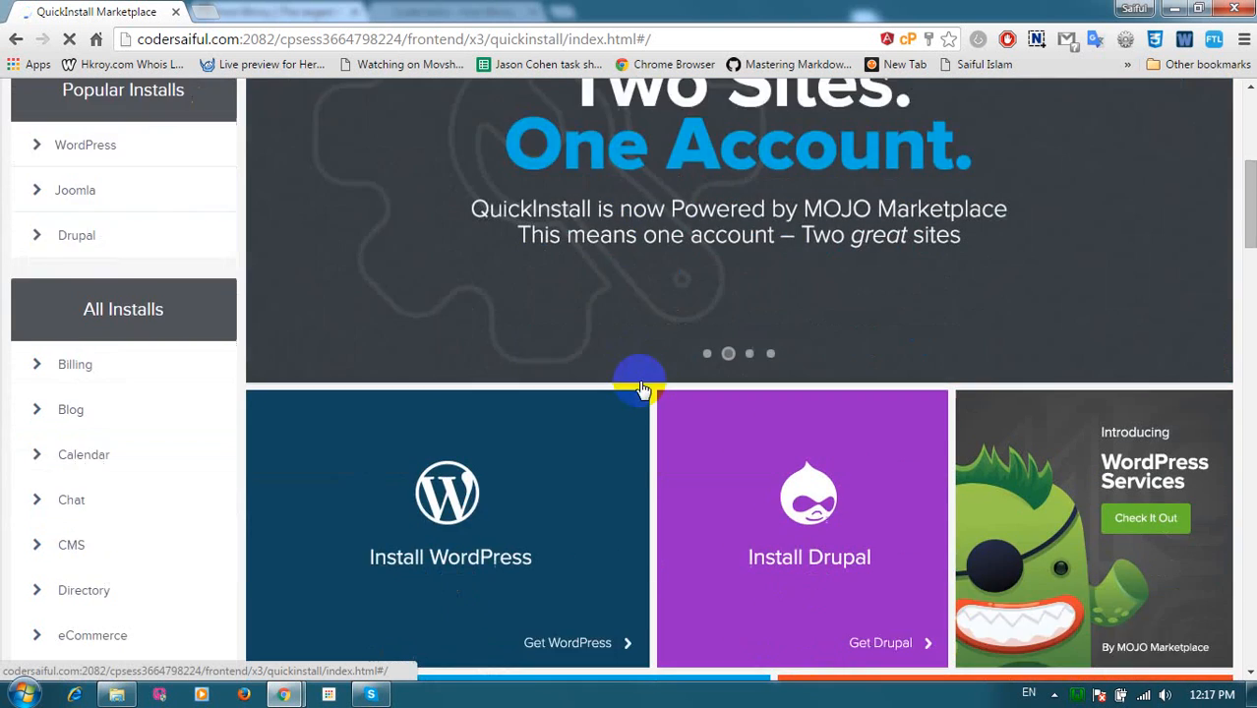
scroll(590, 403, down, 1)
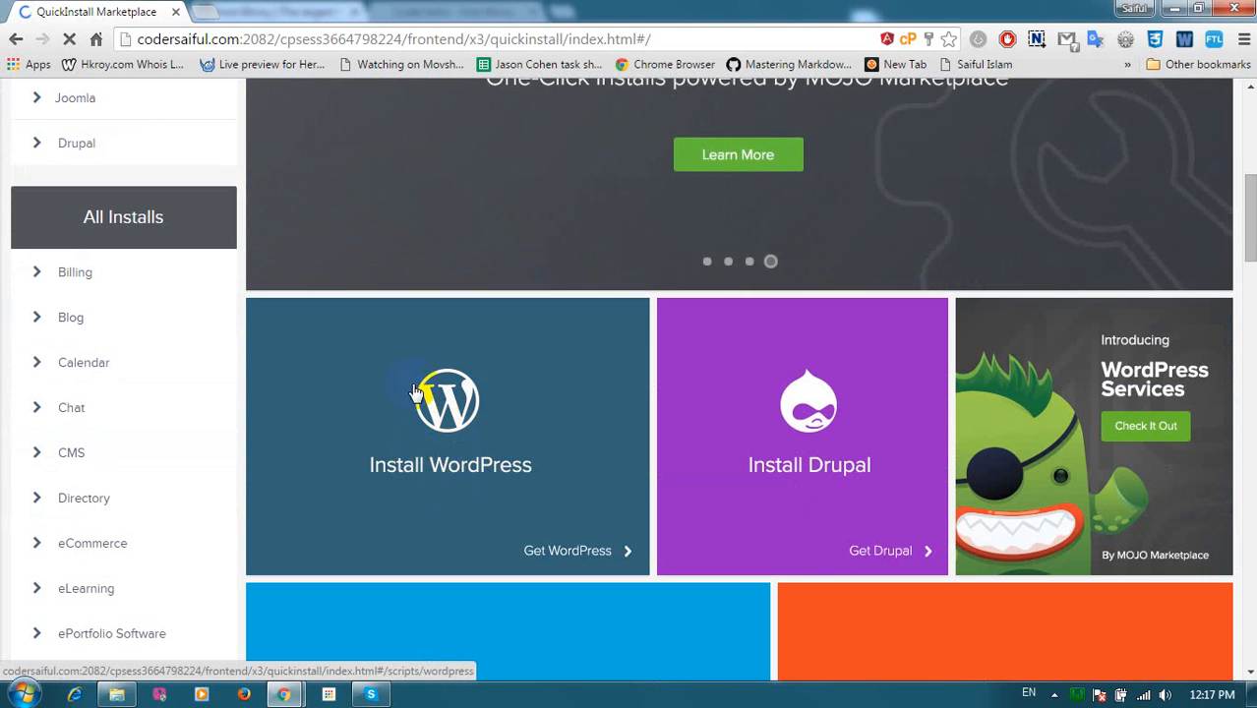
- Choose WordPress among the one-click installs and open the form for its free installation
click(417, 391)
scroll(438, 433, down, 6)
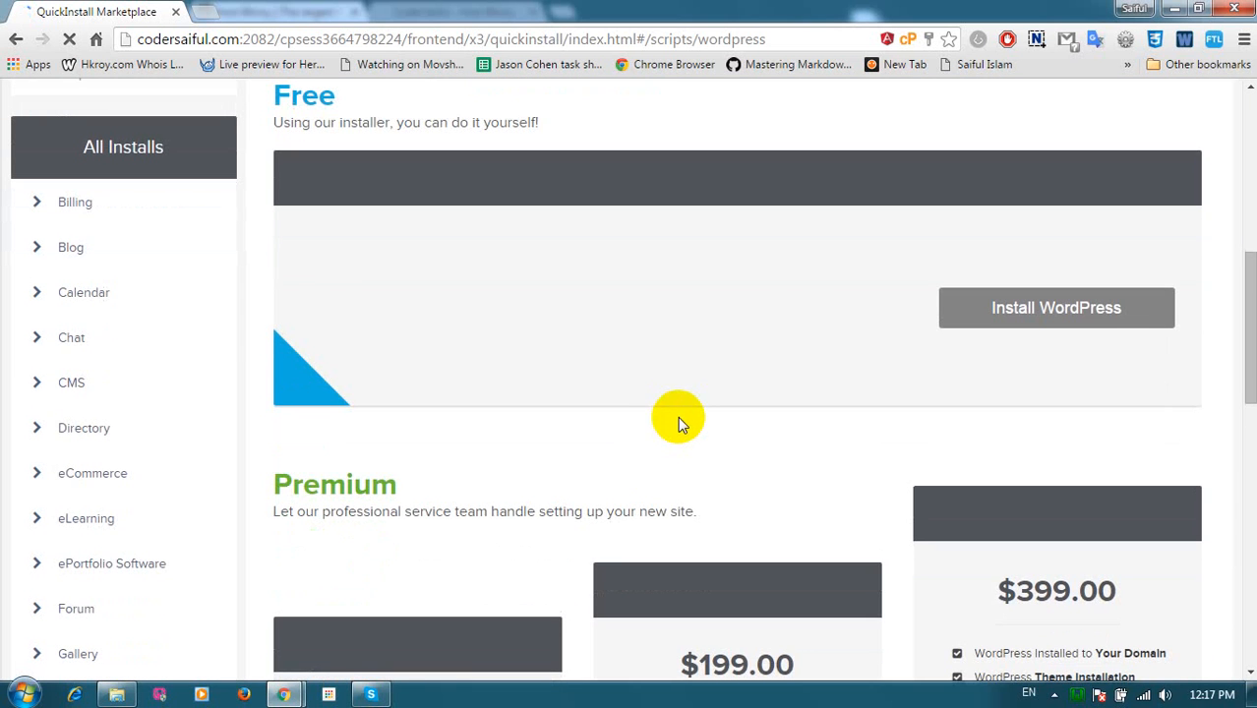
click(1026, 320)
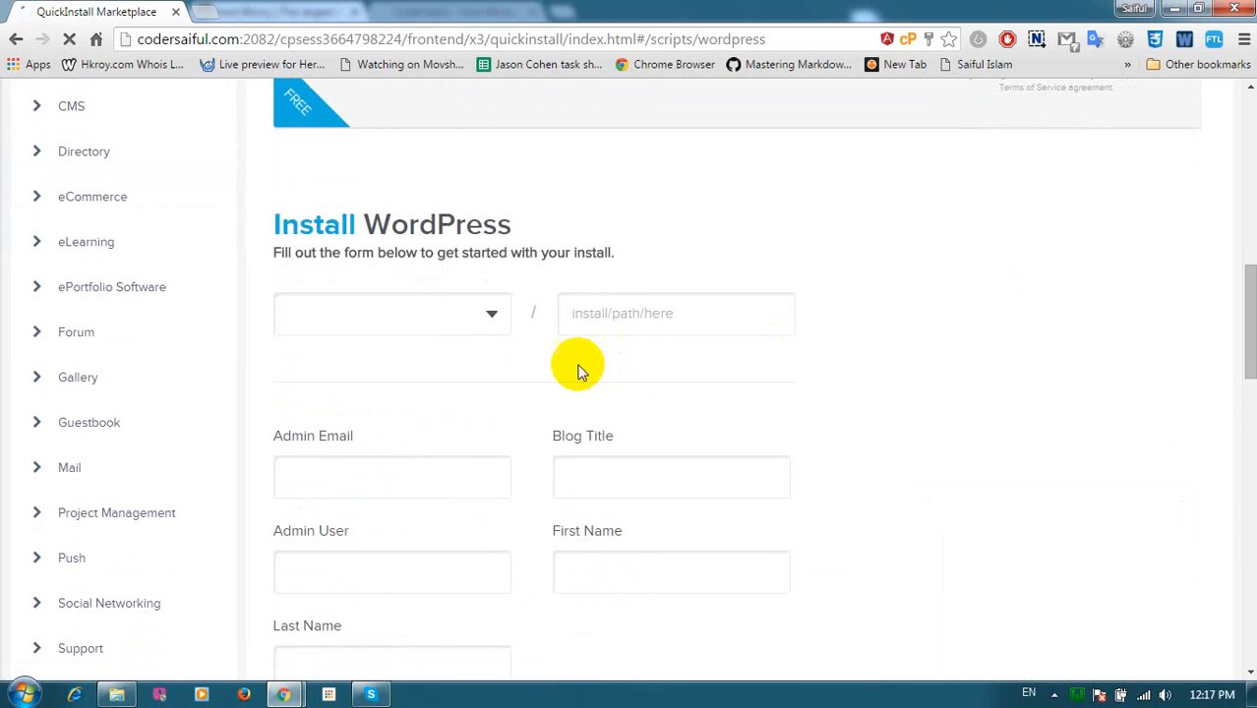
- Set the WordPress install location to the domain codersaiful.com with the path quick_install
click(449, 319)
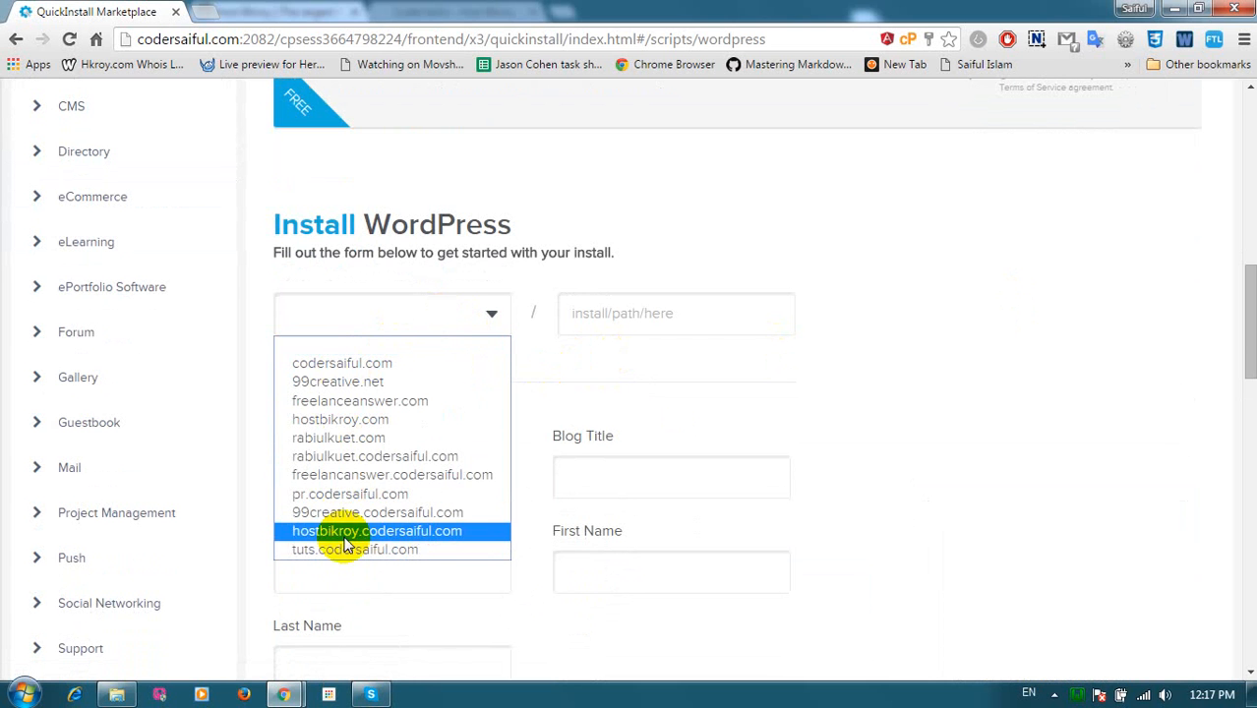
click(369, 365)
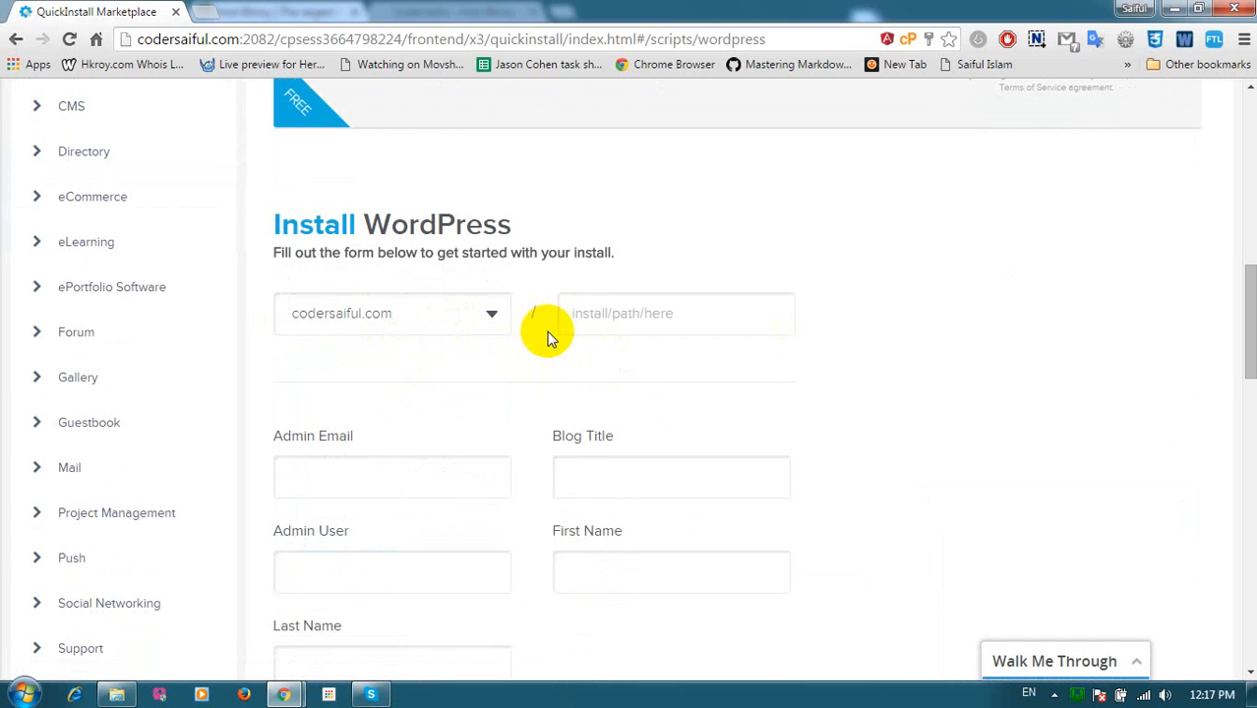
click(615, 325)
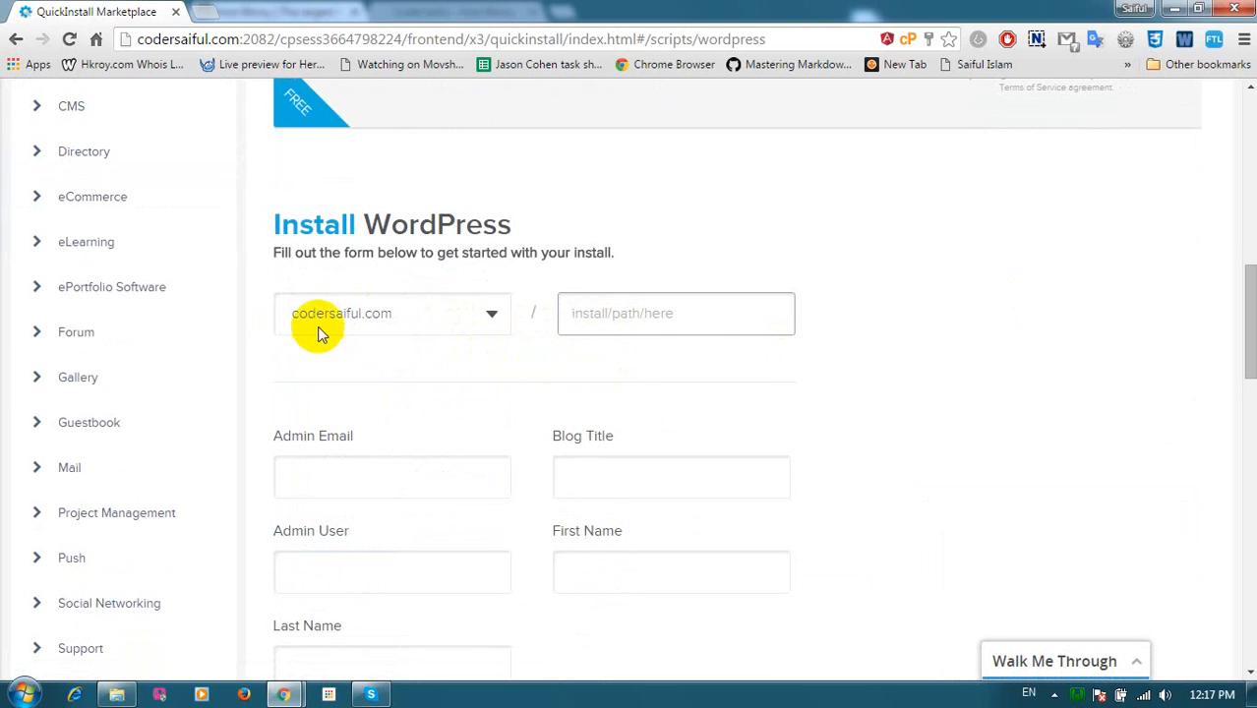
click(636, 314)
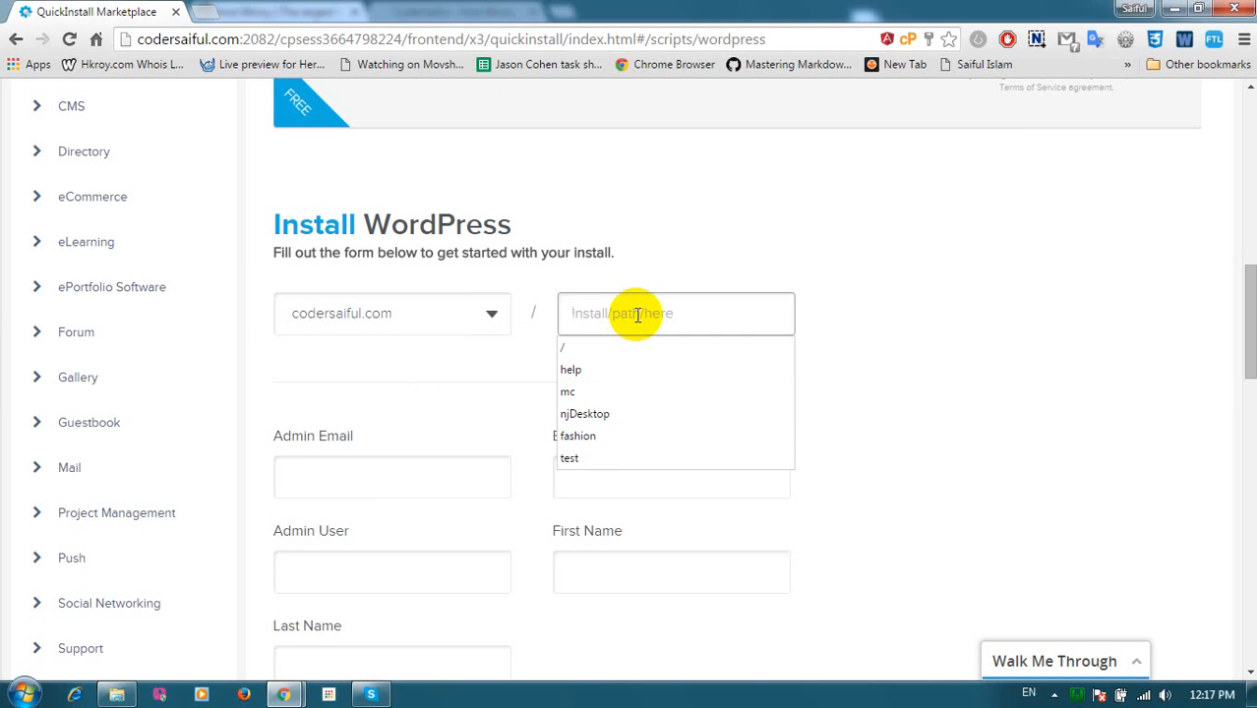
text(wo)
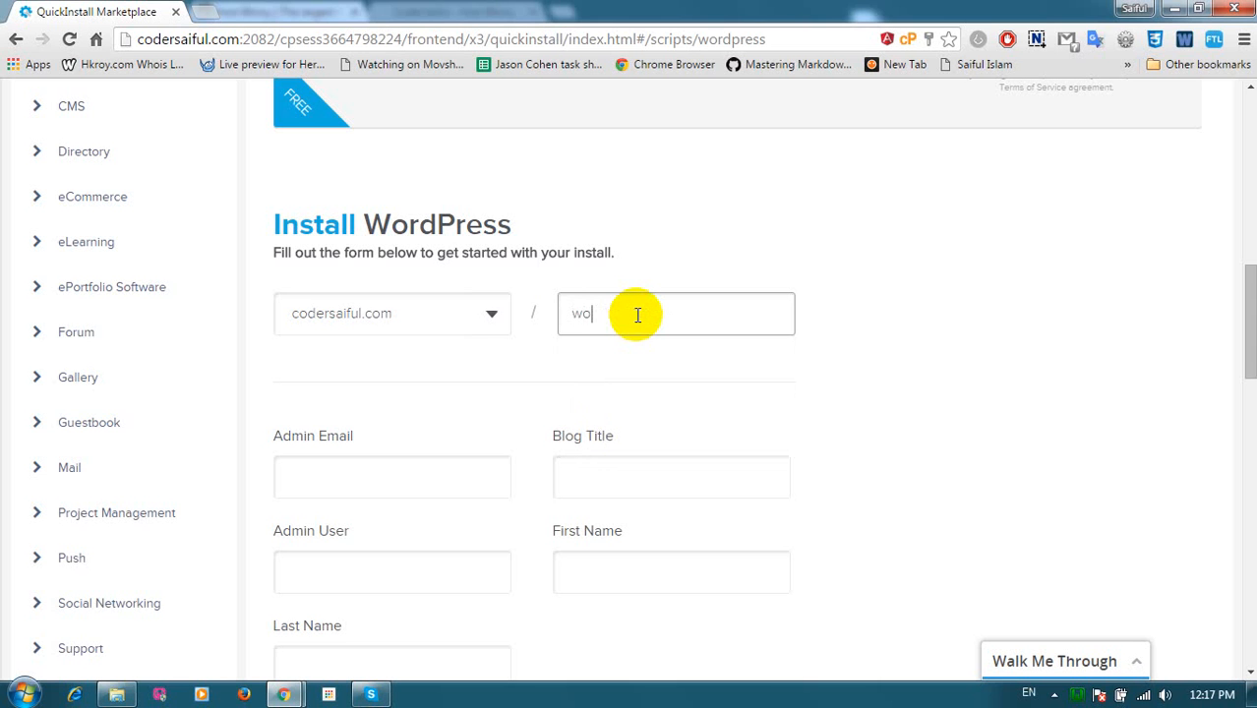
text(te)
key(BackSpace)
key(BackSpace)
text(quick_install)
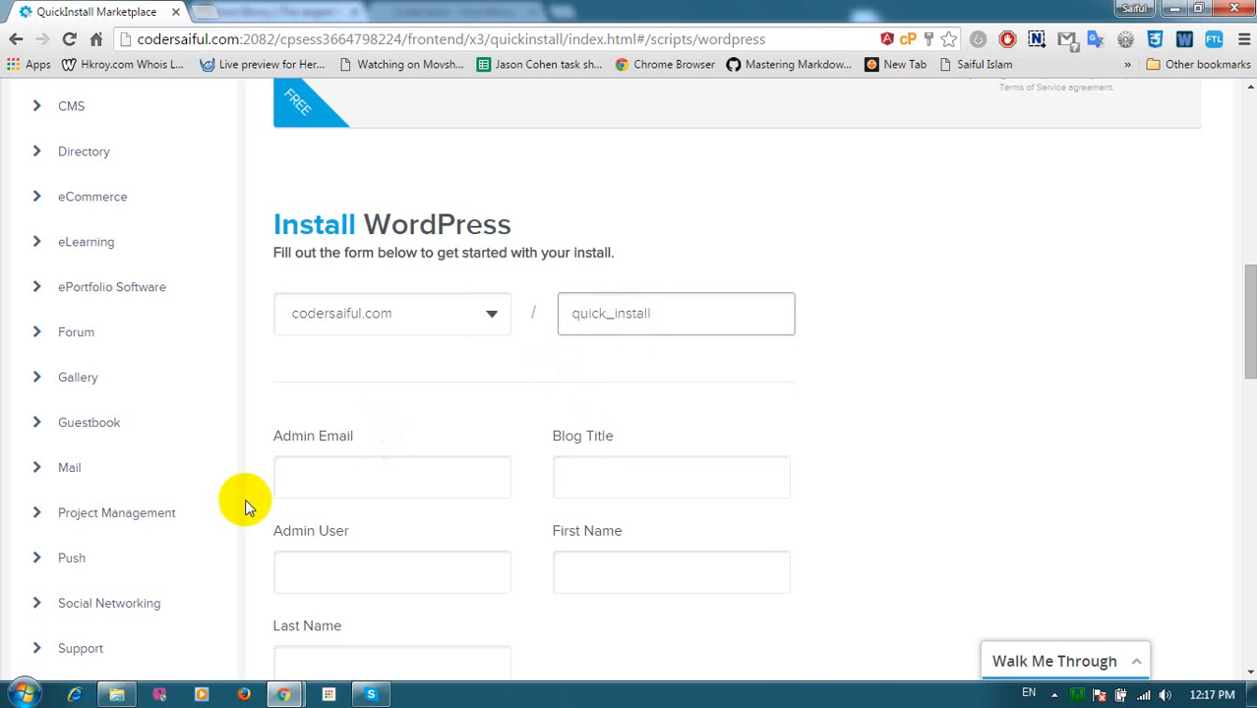
- Fill in the administrator's e-mail address and set the blog title to "Quick Install"
click(359, 469)
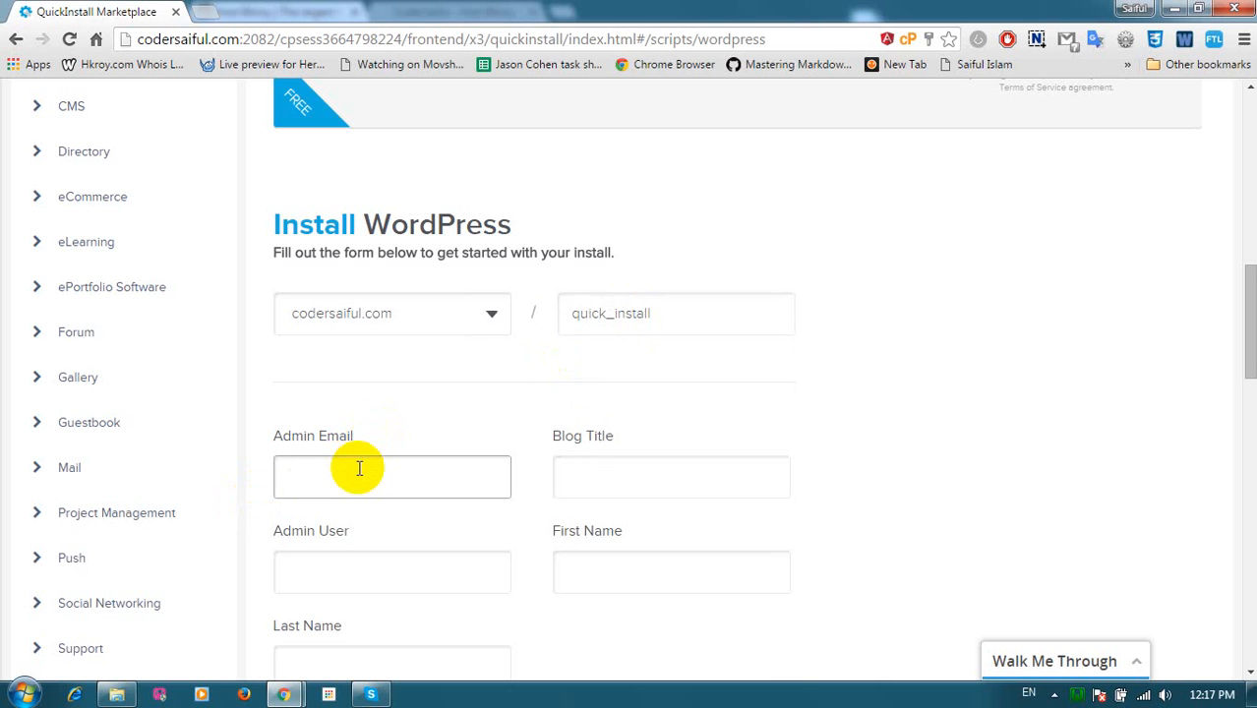
click(359, 472)
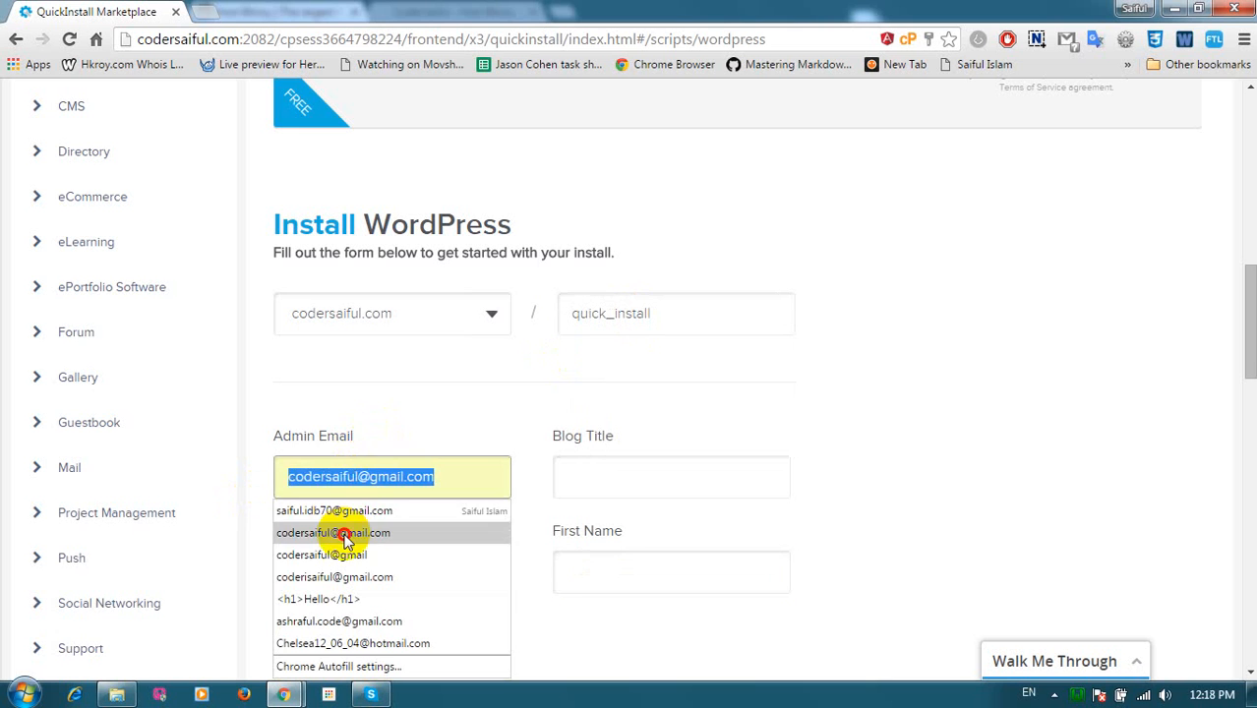
click(336, 531)
click(635, 480)
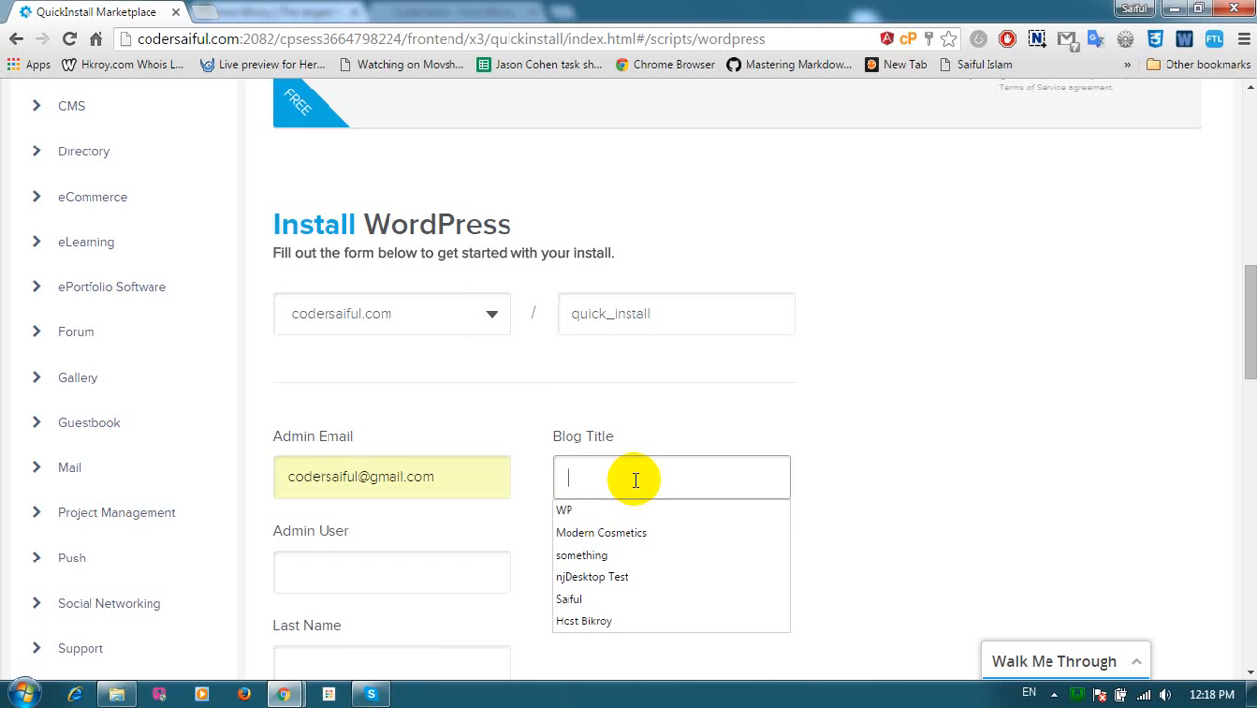
text(Quick Install)
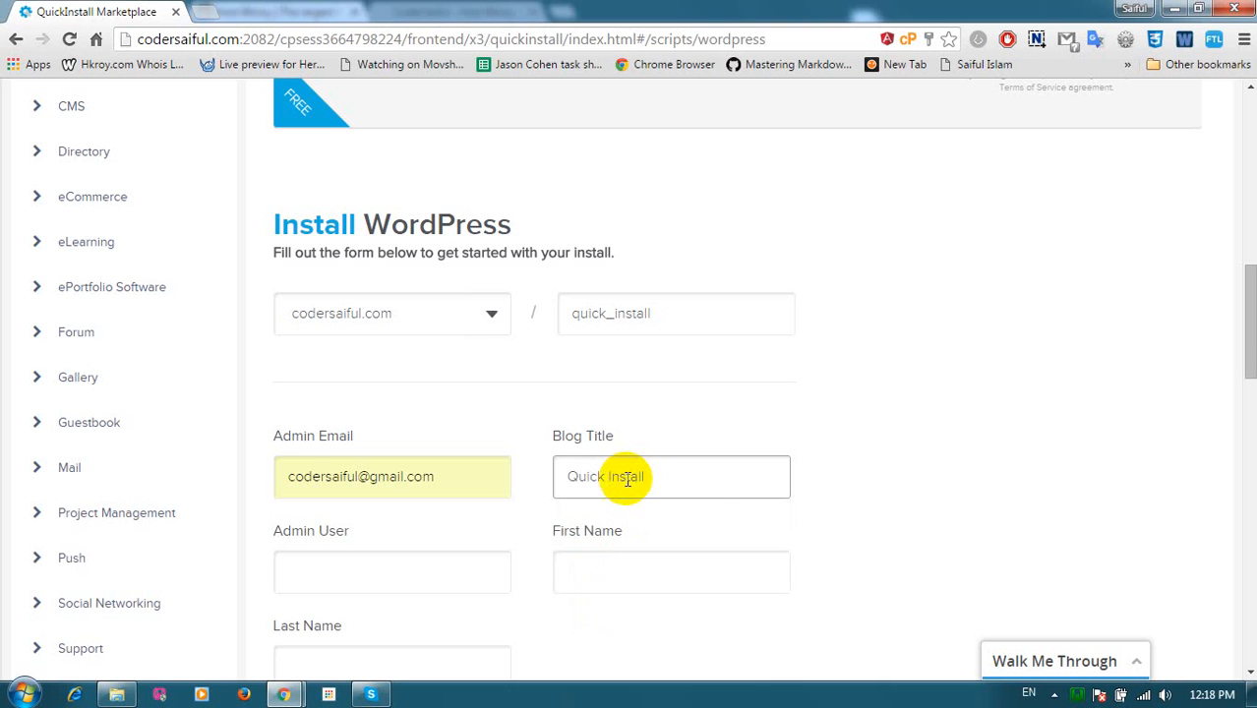
- Set the admin user to "admin" and enter the administrator's first and last name
scroll(638, 464, down, 1)
scroll(631, 464, down, 1)
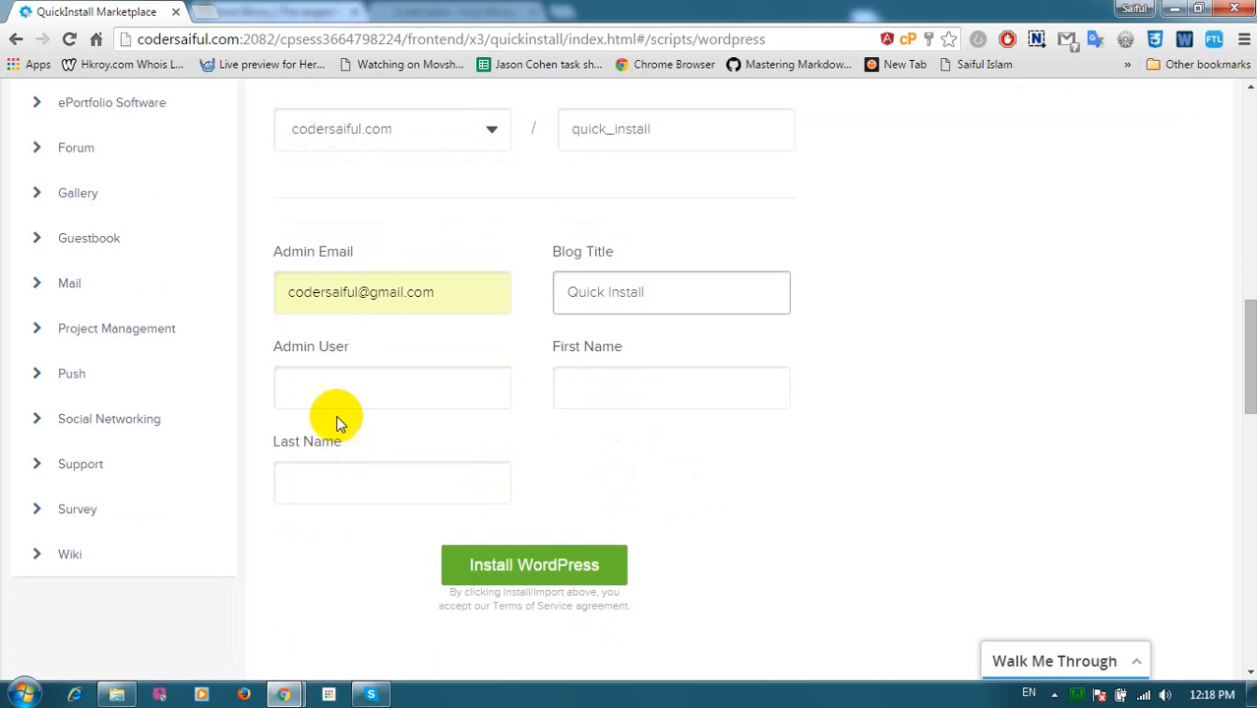
click(346, 393)
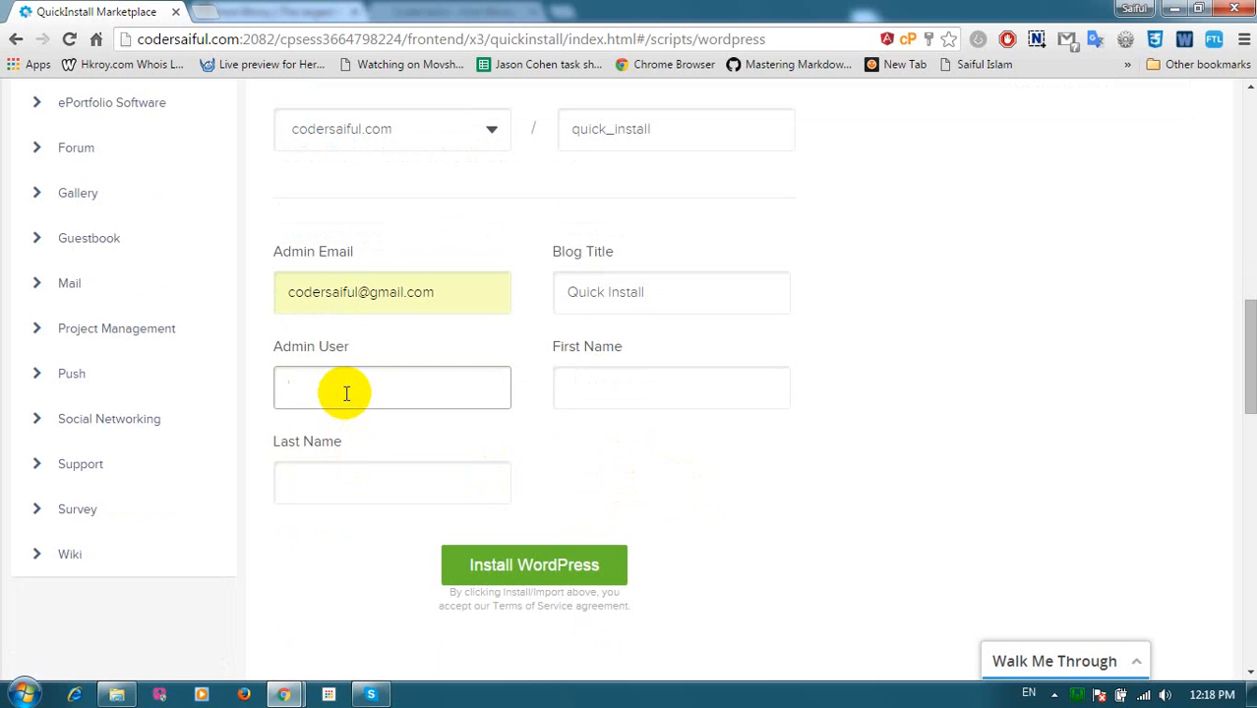
text(ad)
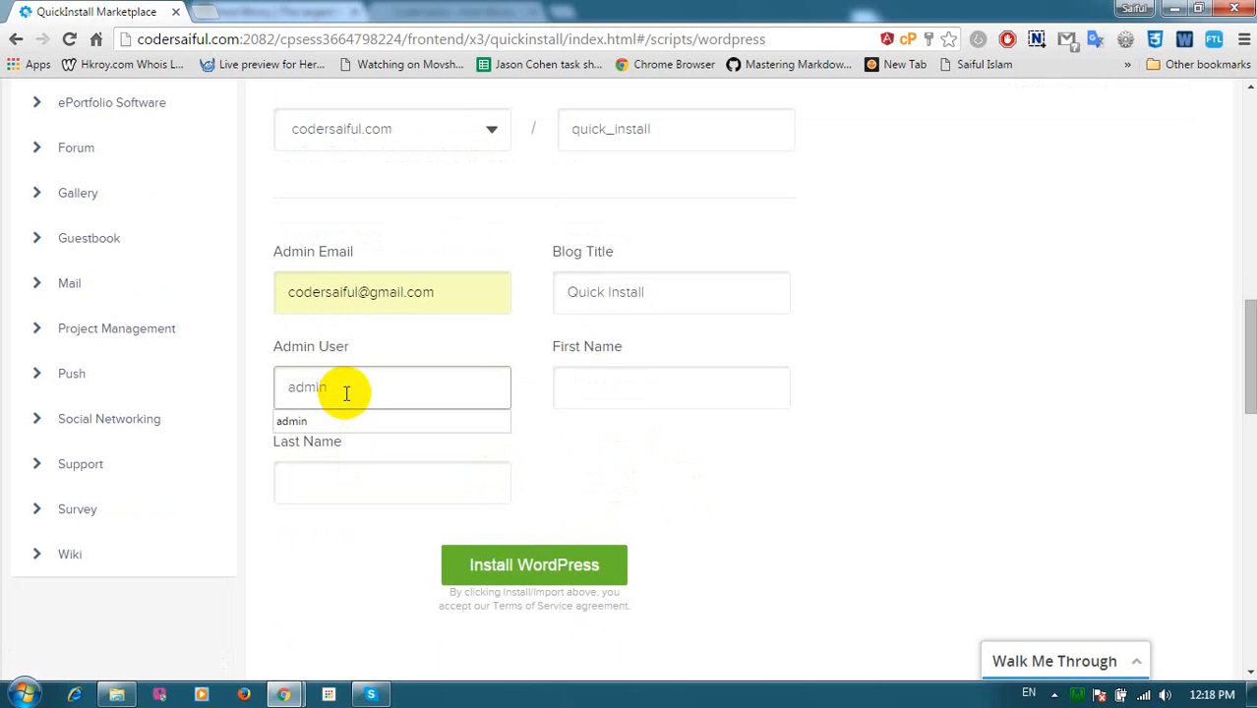
text(min)
click(614, 394)
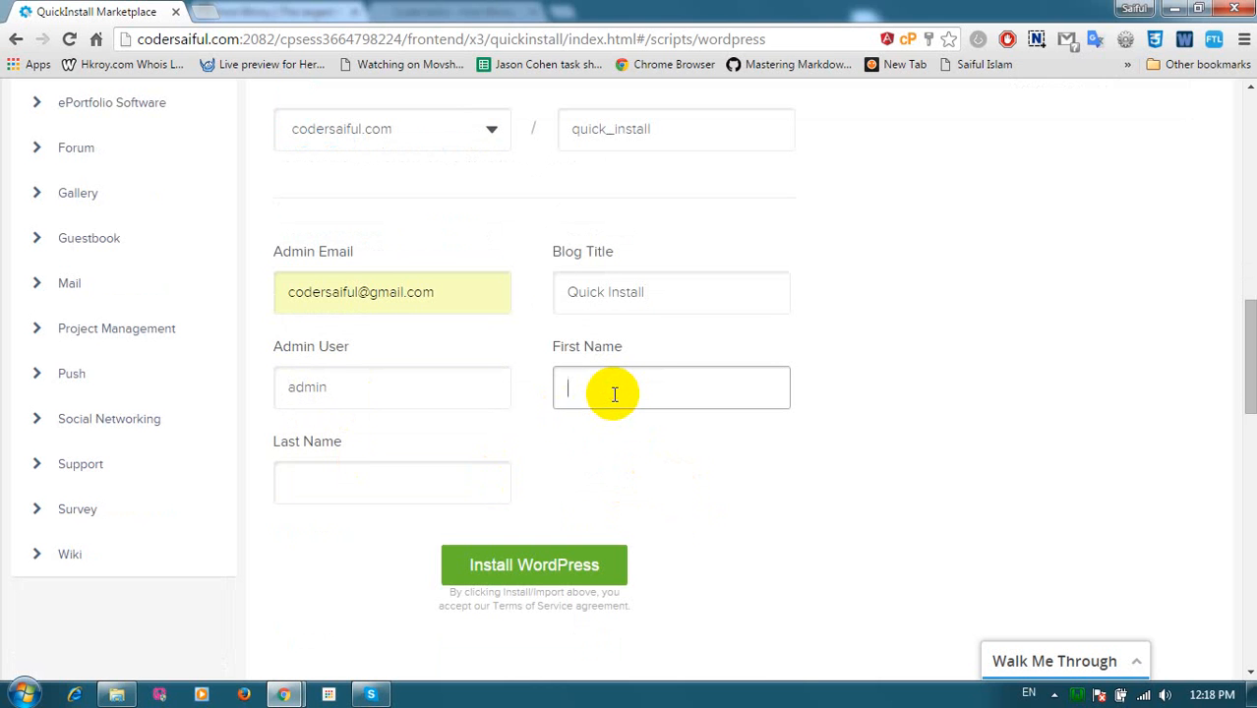
text(Saiful)
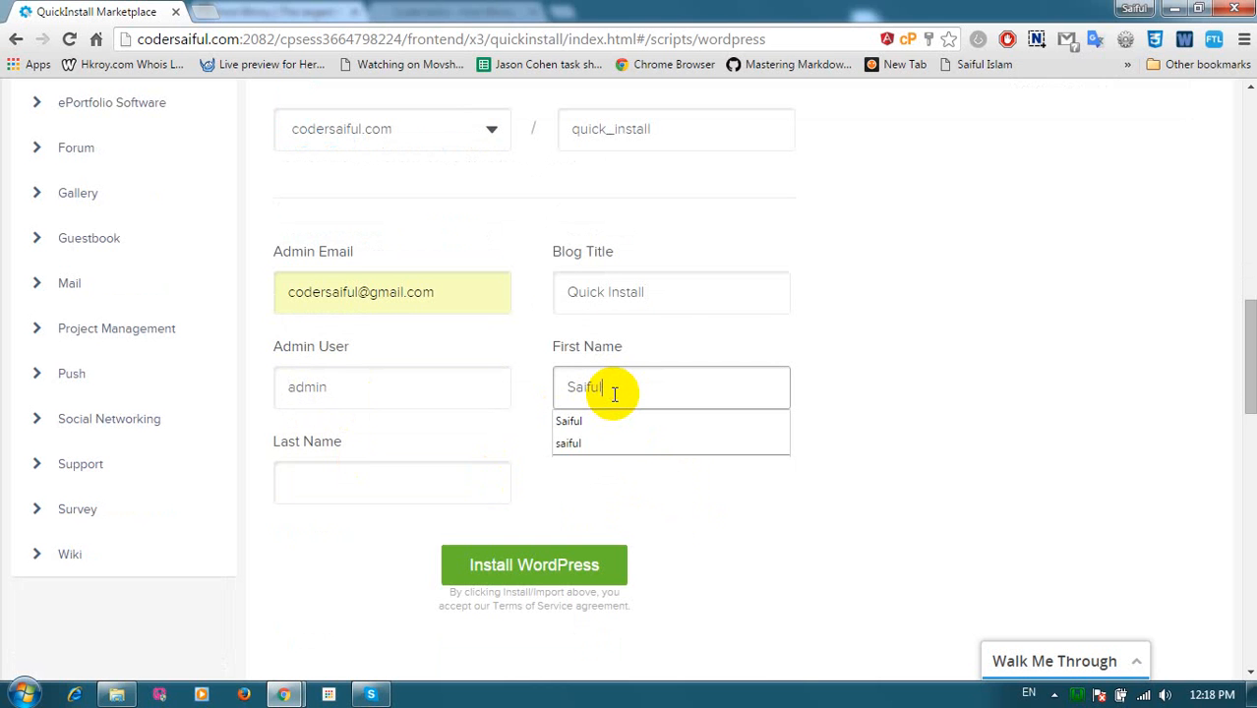
key(Tab)
text(Isla)
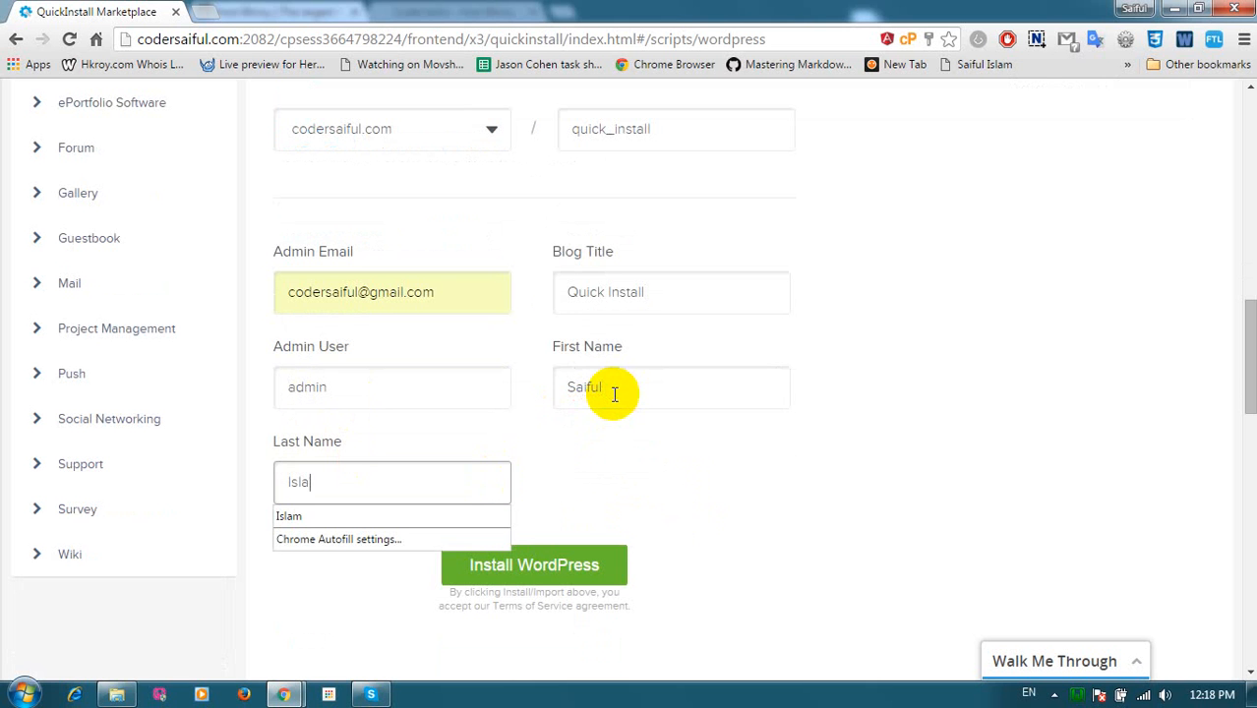
text(m)
click(772, 535)
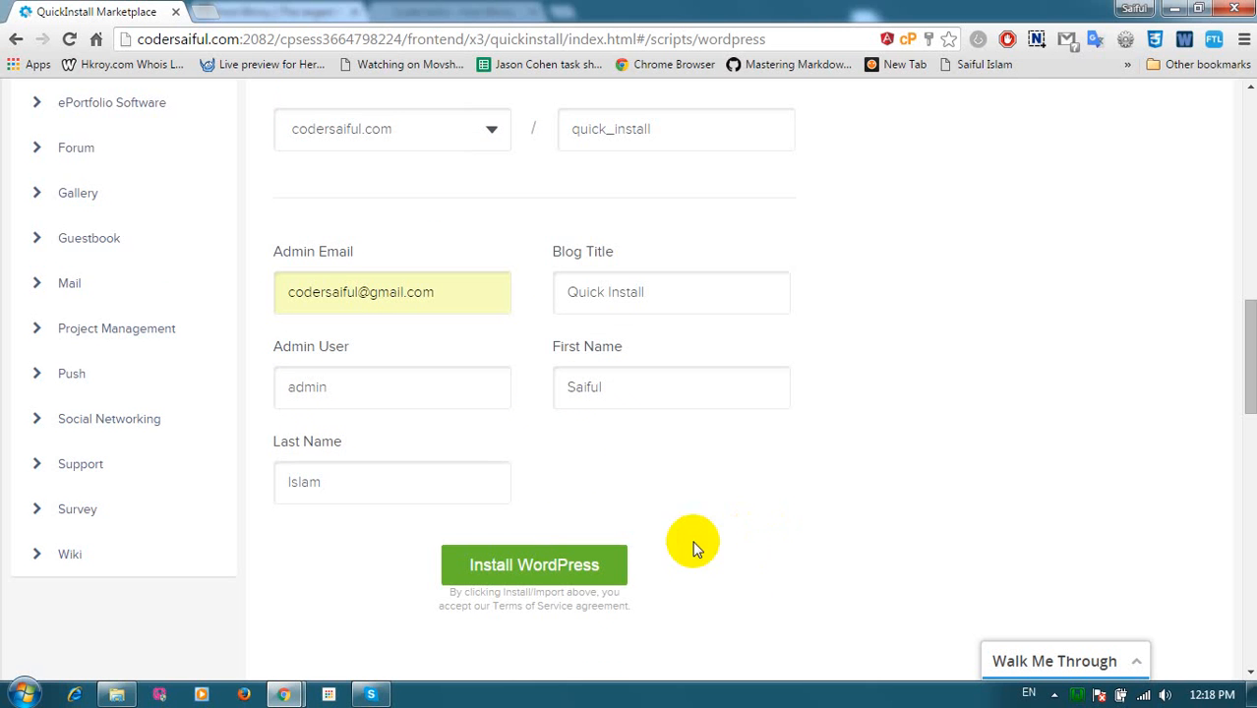
- Start the WordPress installation and dismiss the theme offer
click(533, 566)
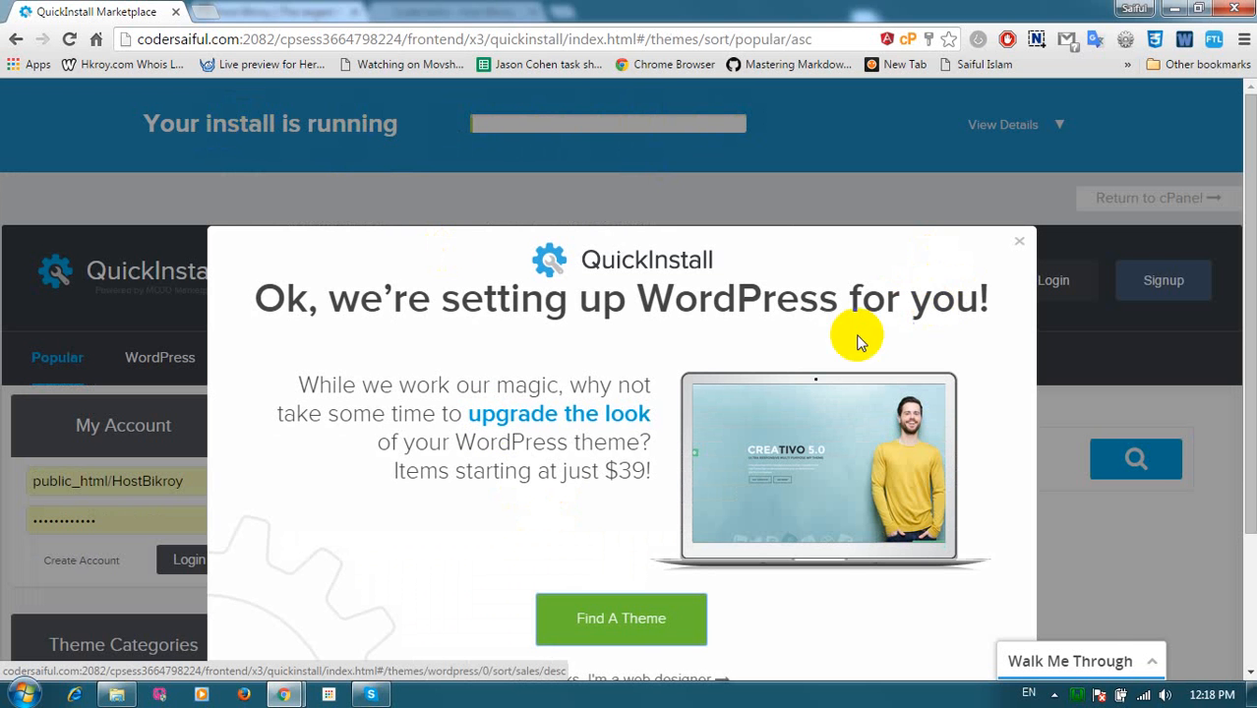
click(1021, 245)
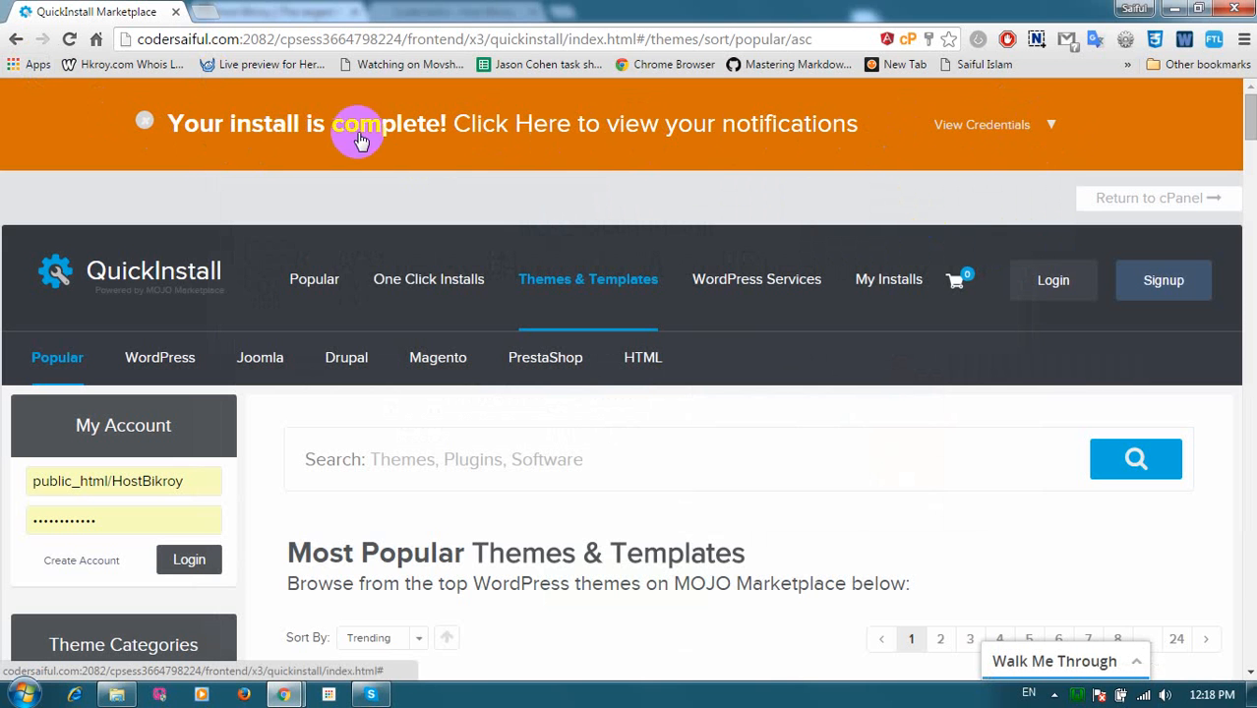
- Show the new install's login credentials and open its wp-admin address in a separate browser tab
click(1062, 134)
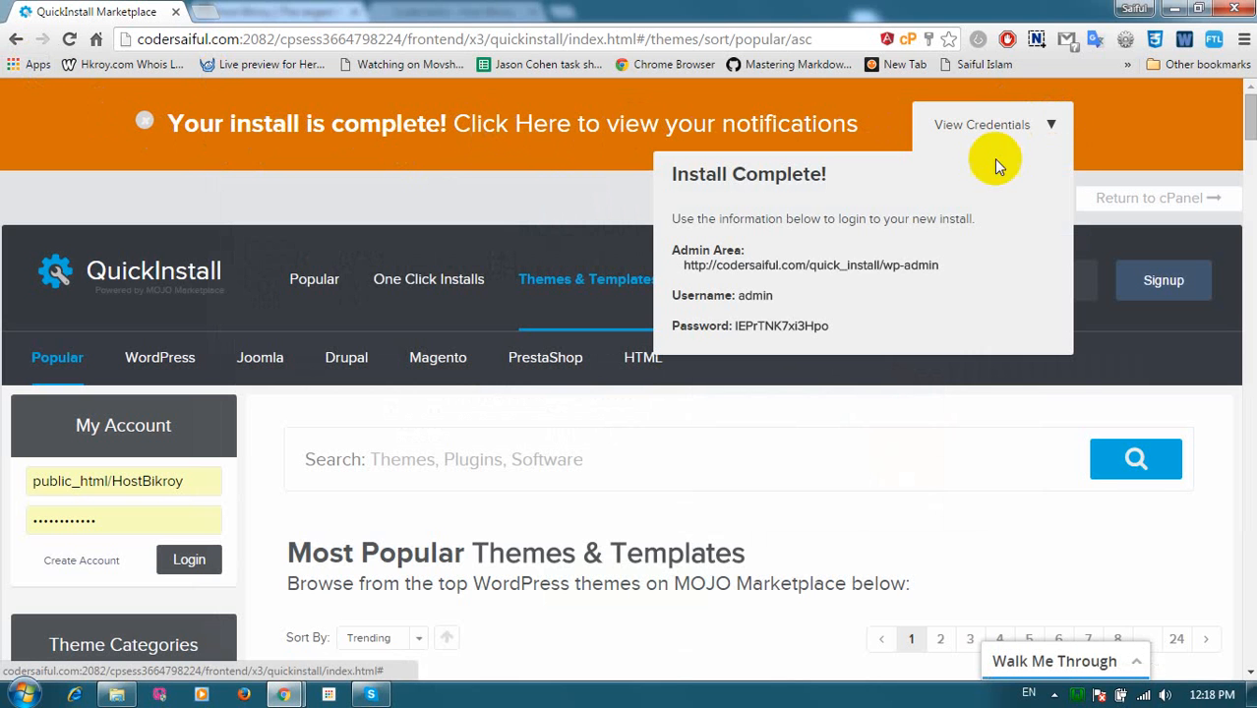
middle_click(792, 273)
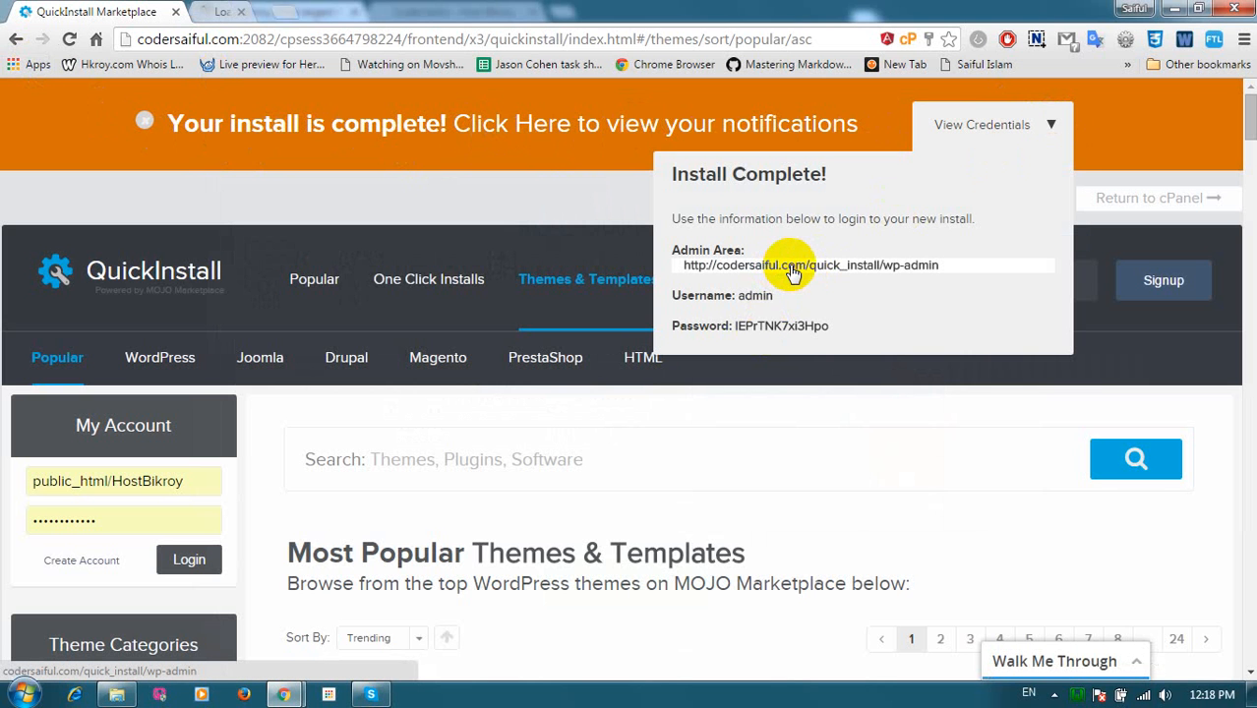
click(261, 11)
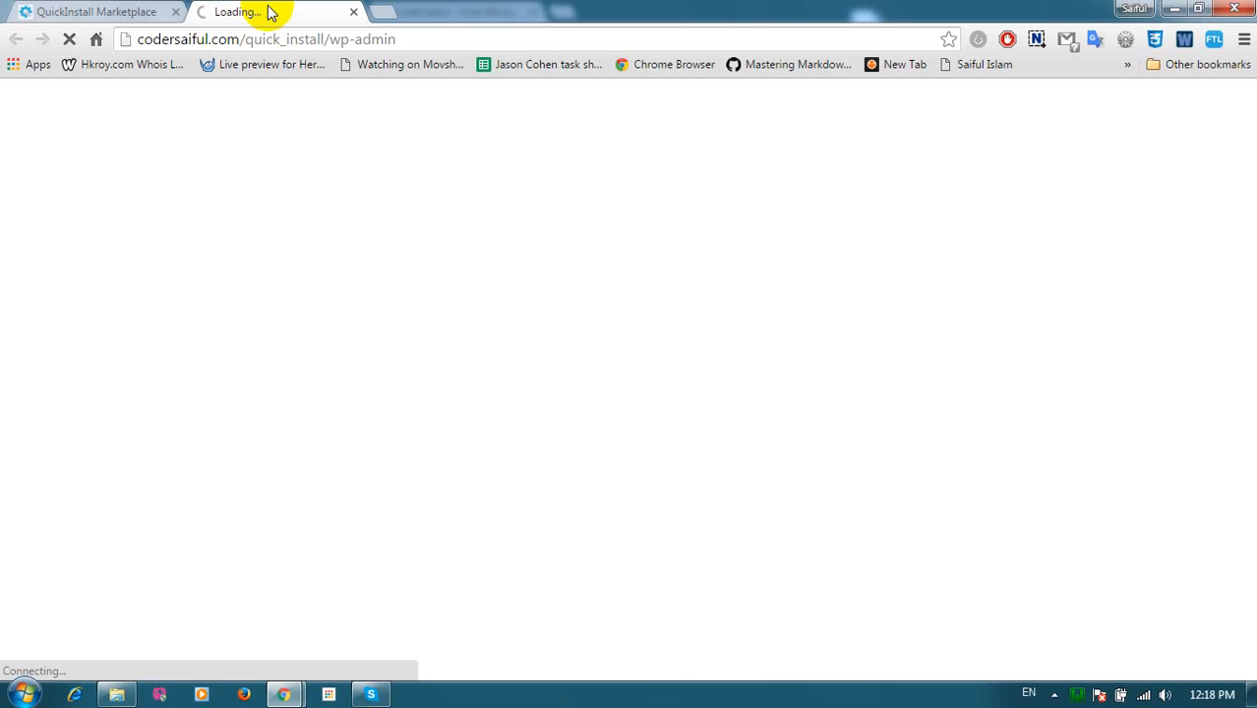
- Copy the generated admin password from the install credentials and return to the WordPress login page
click(163, 10)
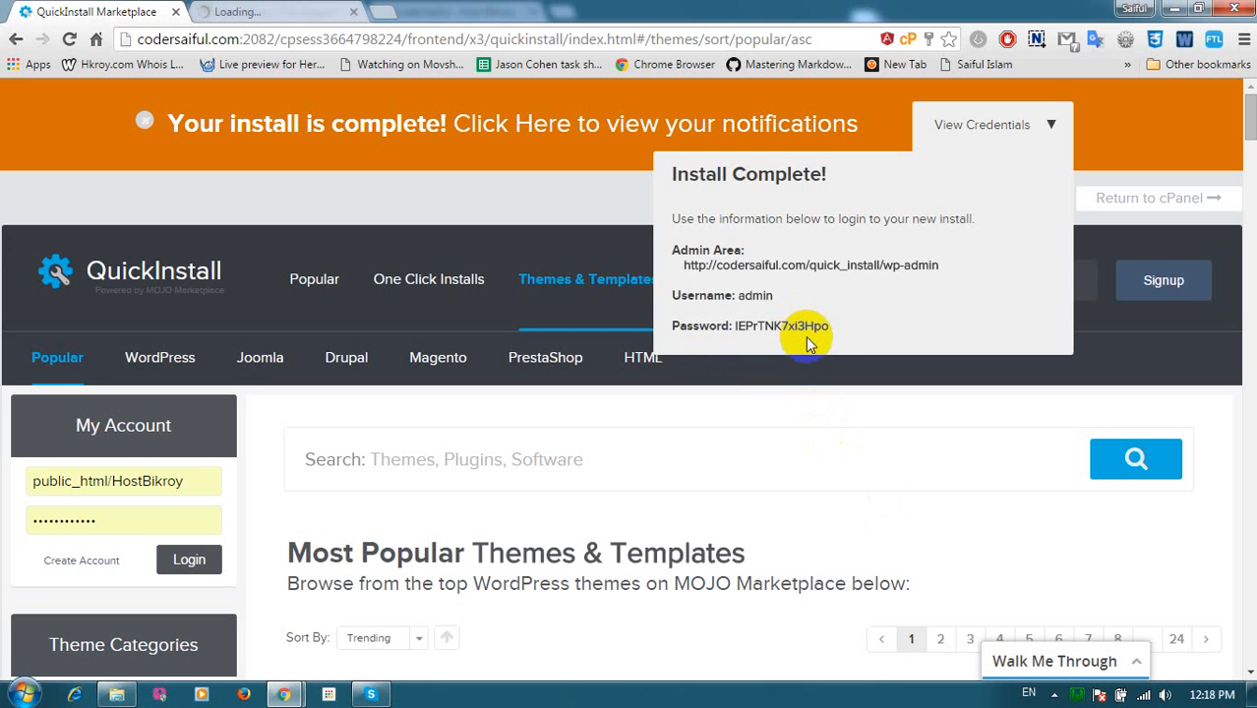
drag(831, 326, 738, 325)
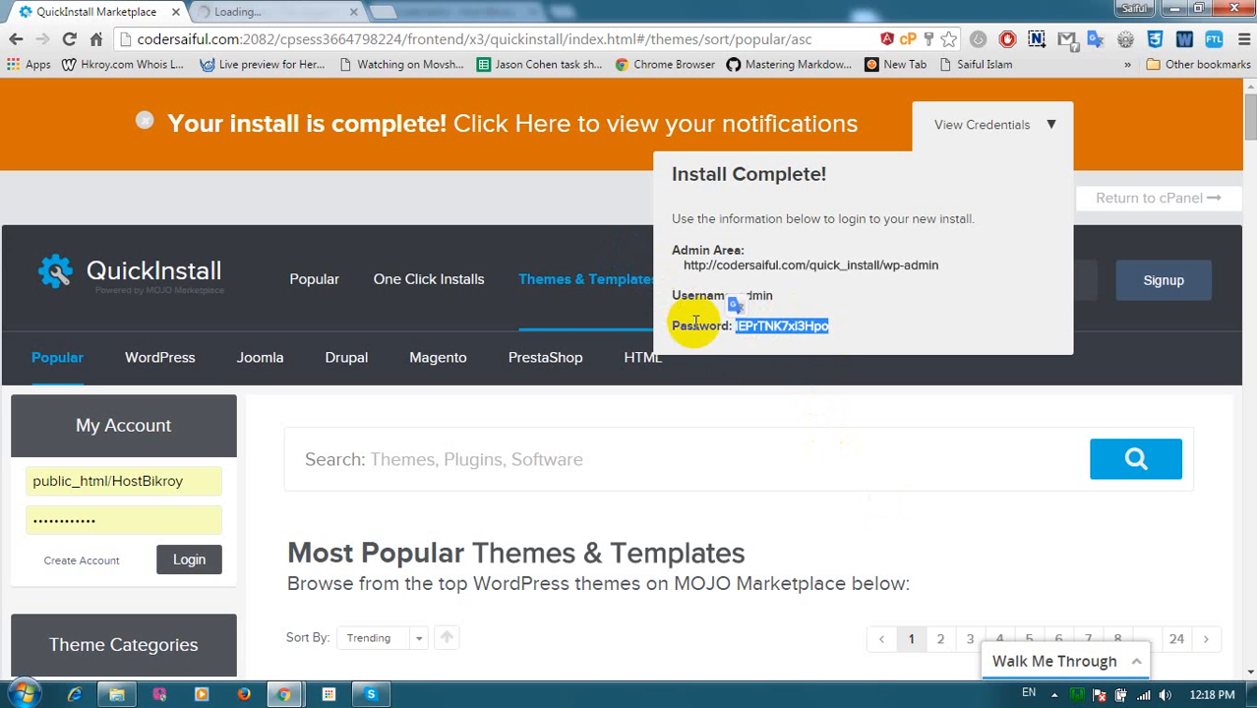
click(305, 8)
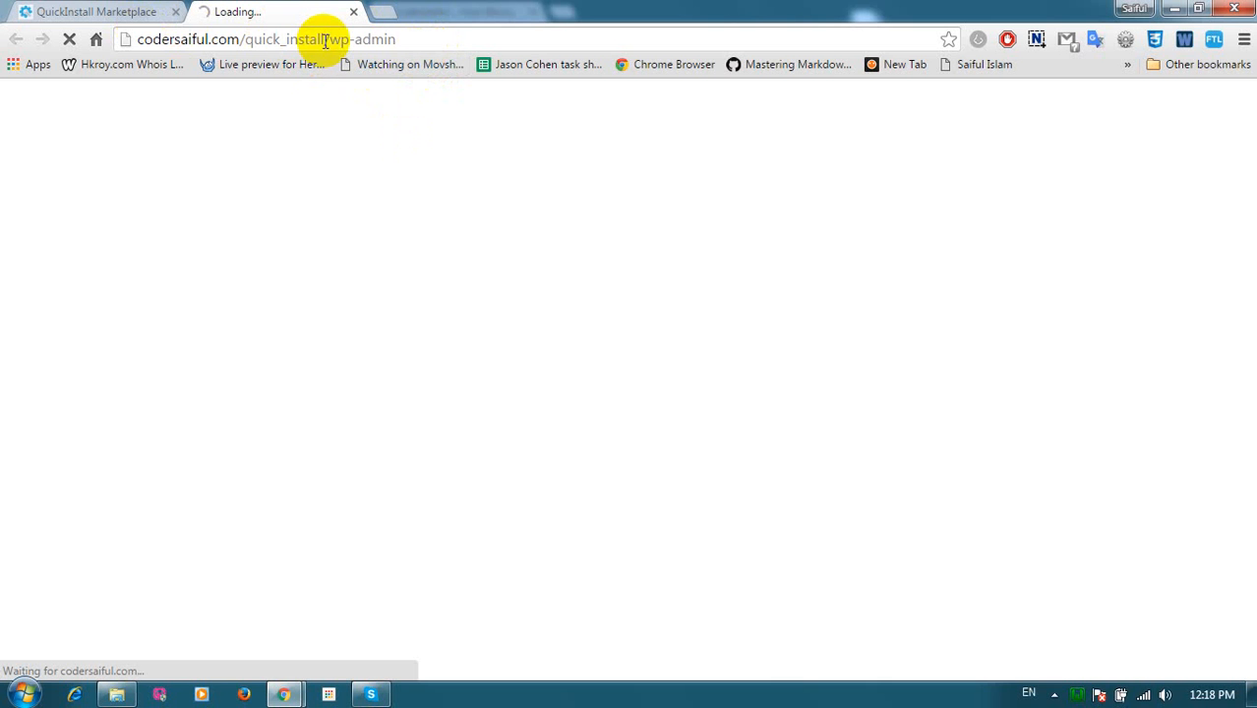
drag(324, 40, 42, 32)
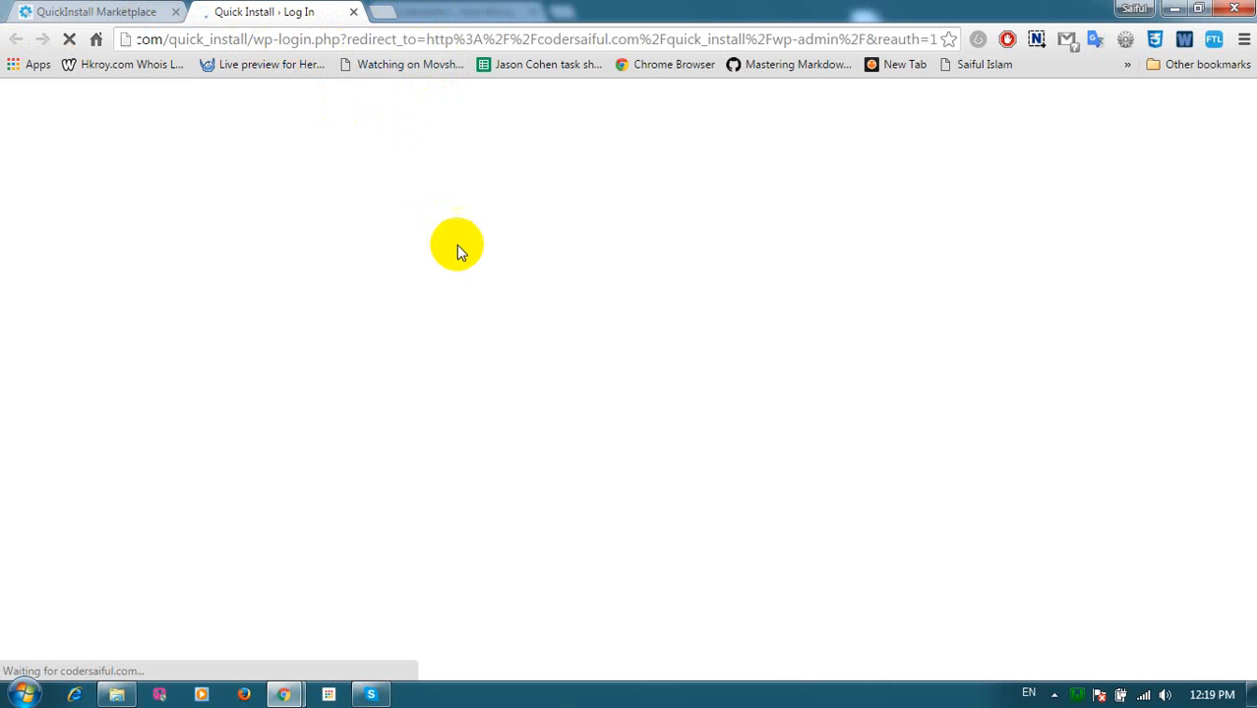
click(104, 11)
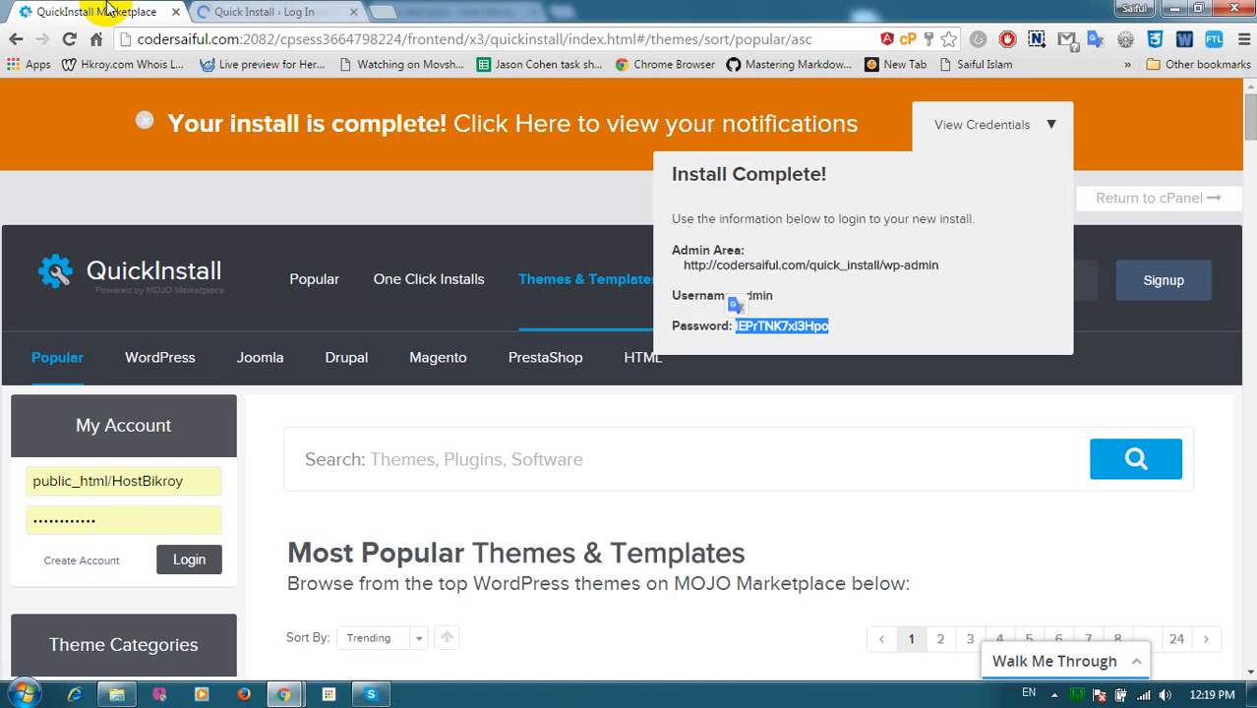
click(272, 11)
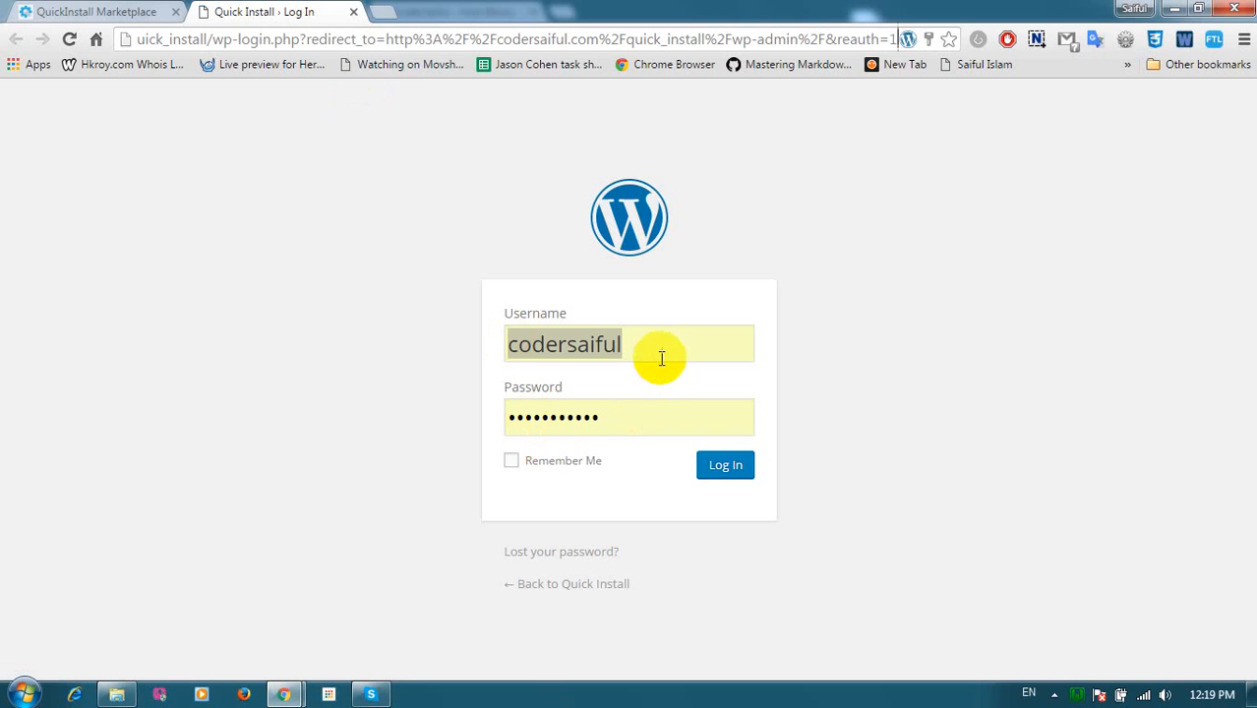
- Log in to the new WordPress site with the username "admin" and the copied account password
text(ad)
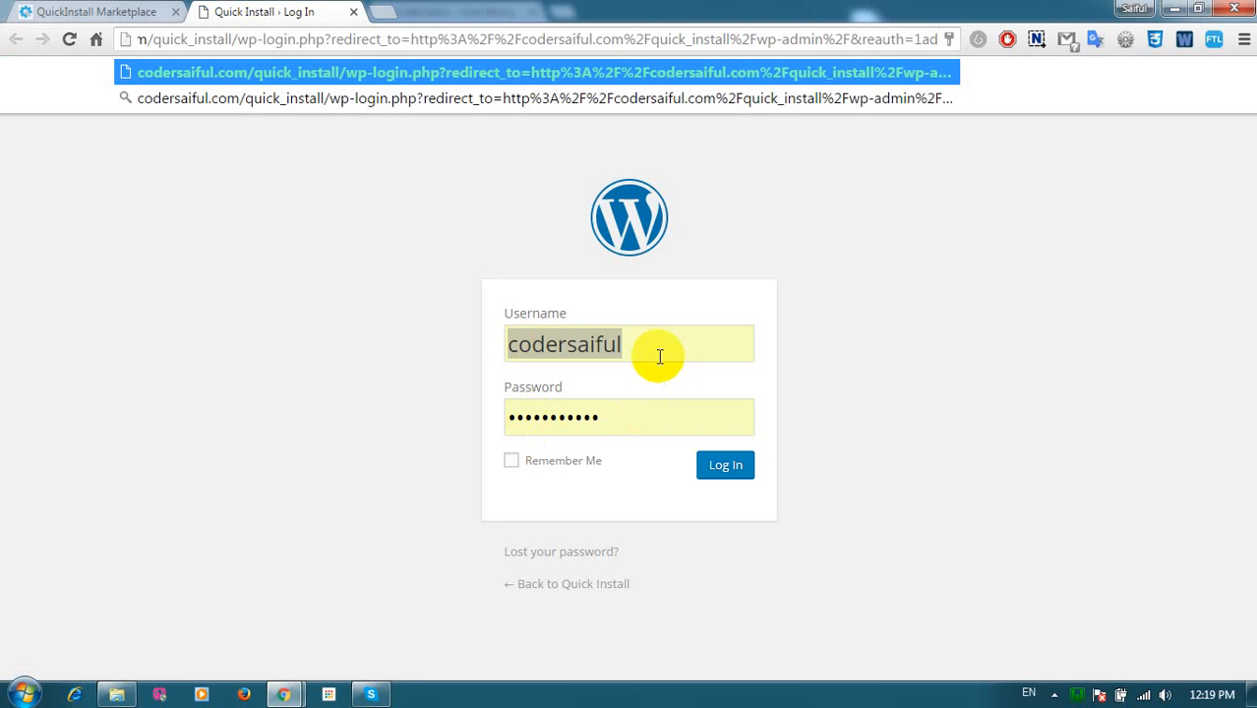
click(660, 356)
key(ctrl+a)
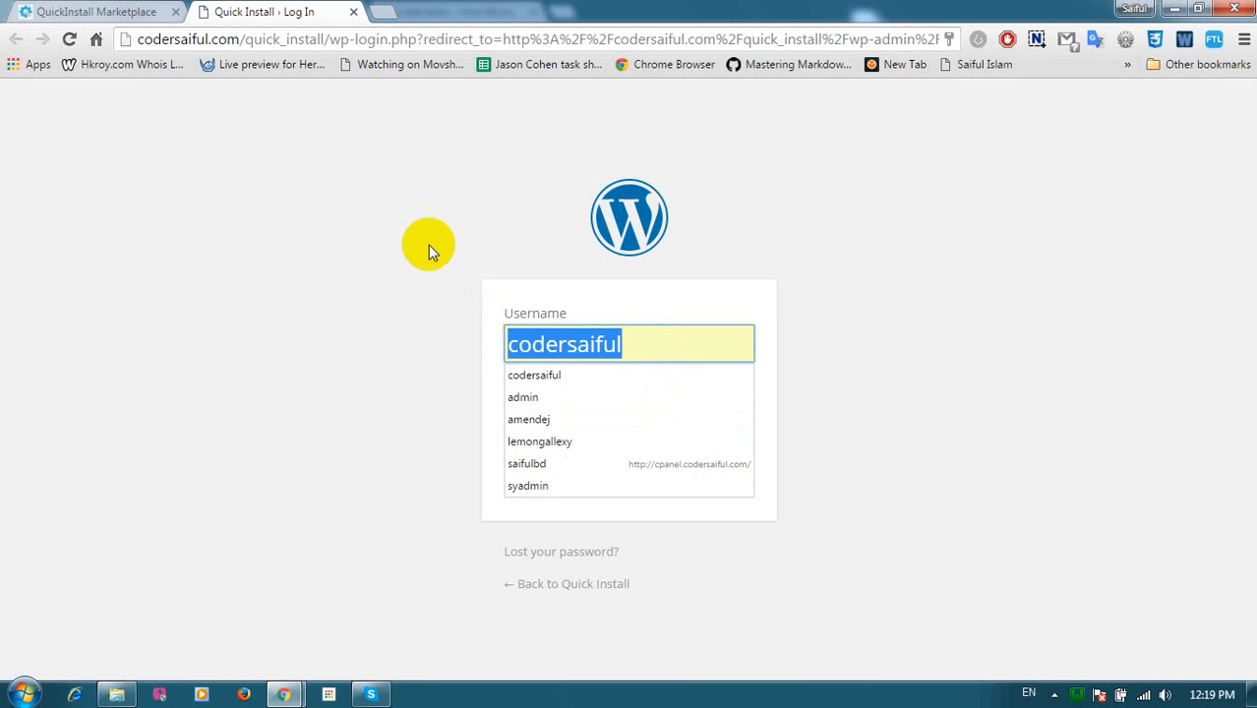
click(117, 11)
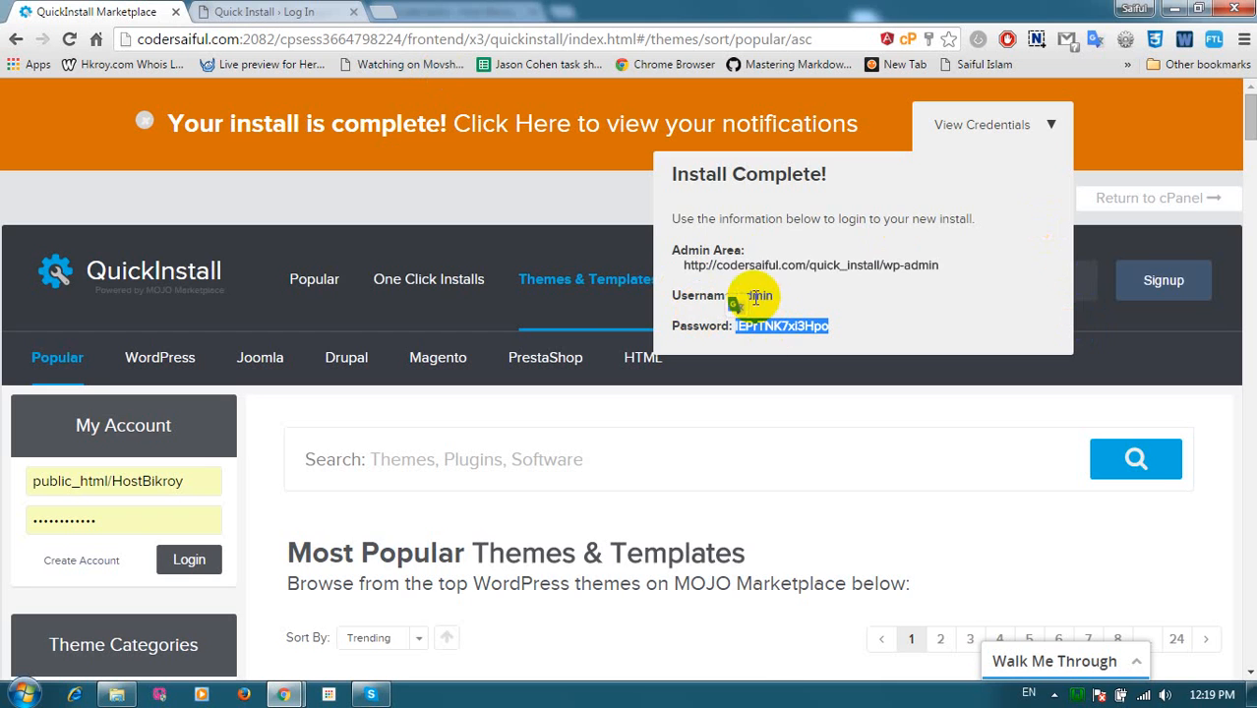
click(248, 10)
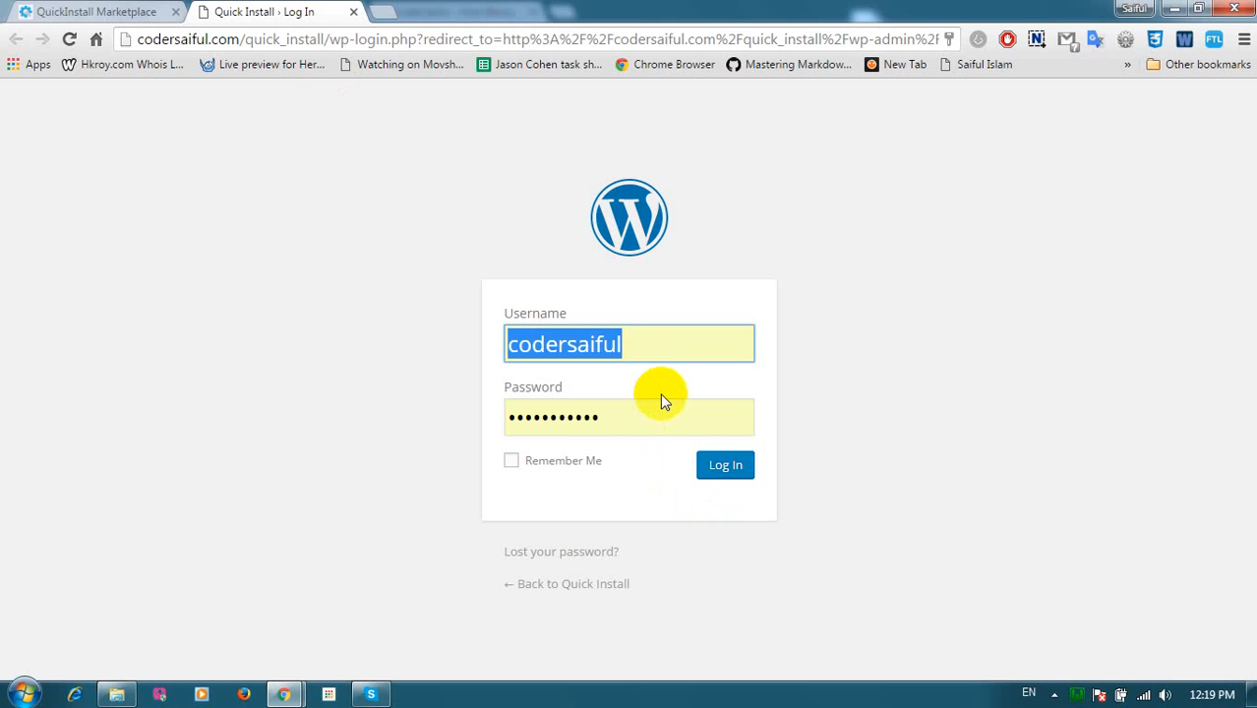
text(admin)
key(Tab)
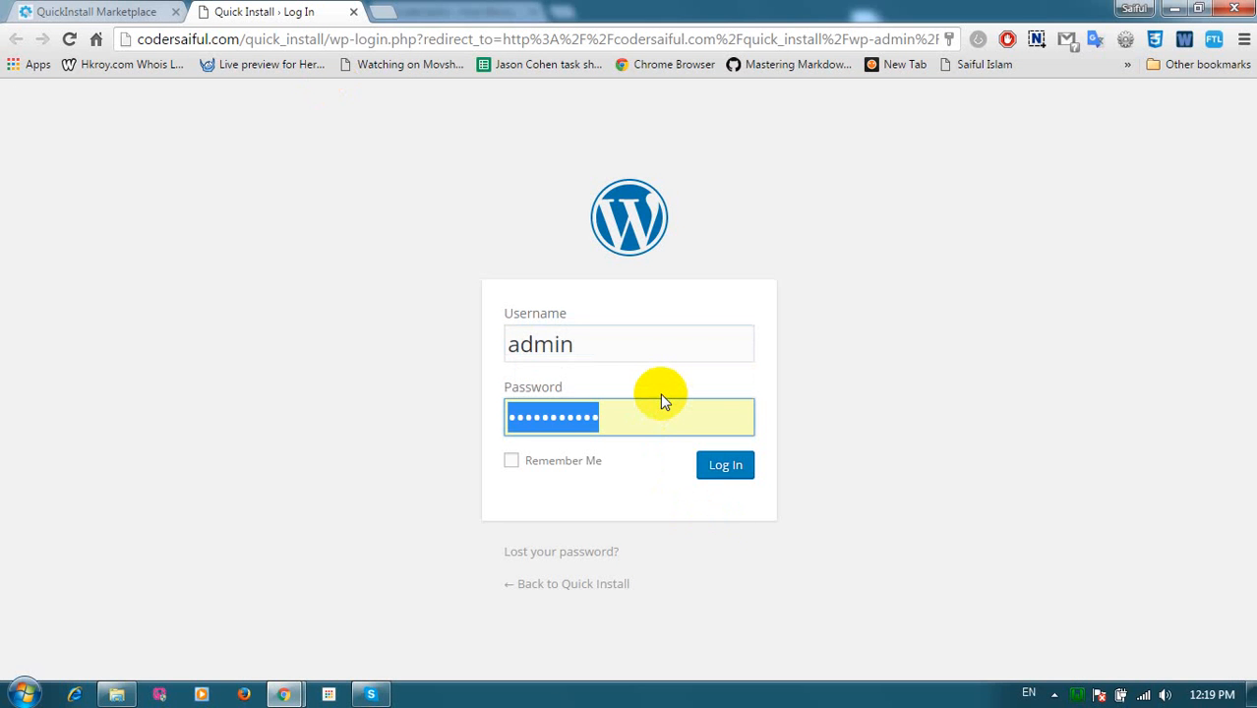
key(ctrl+v)
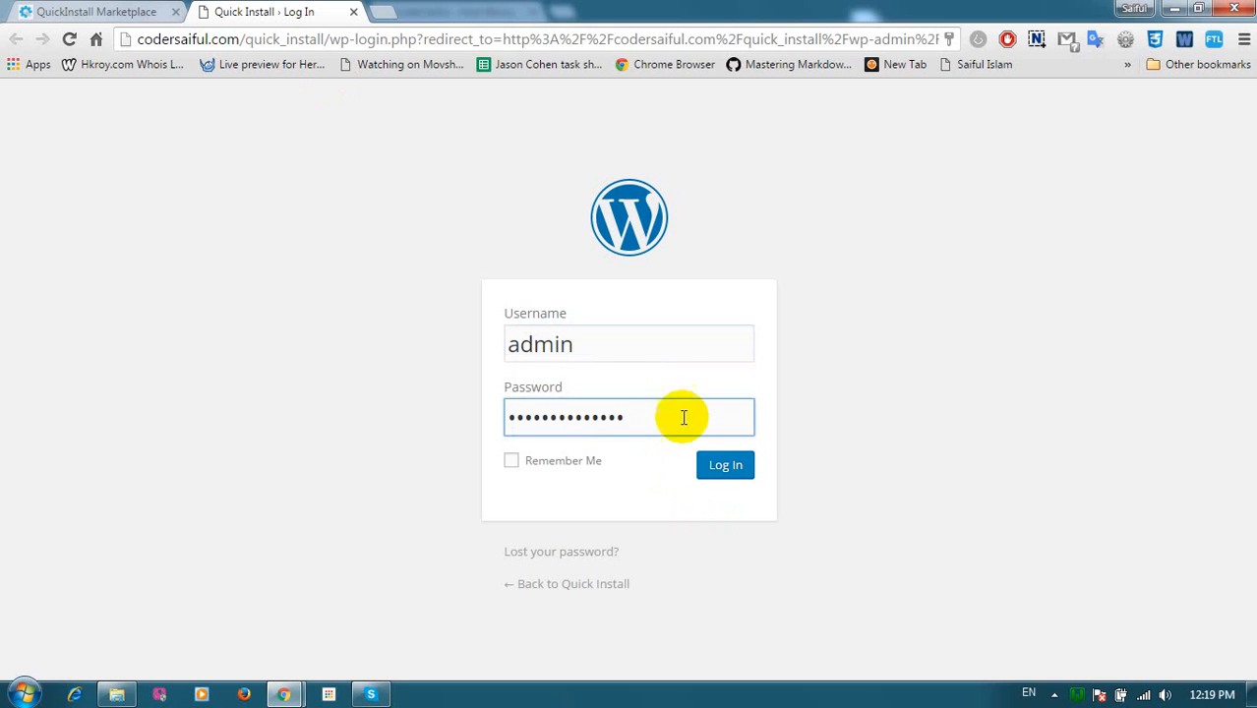
click(710, 472)
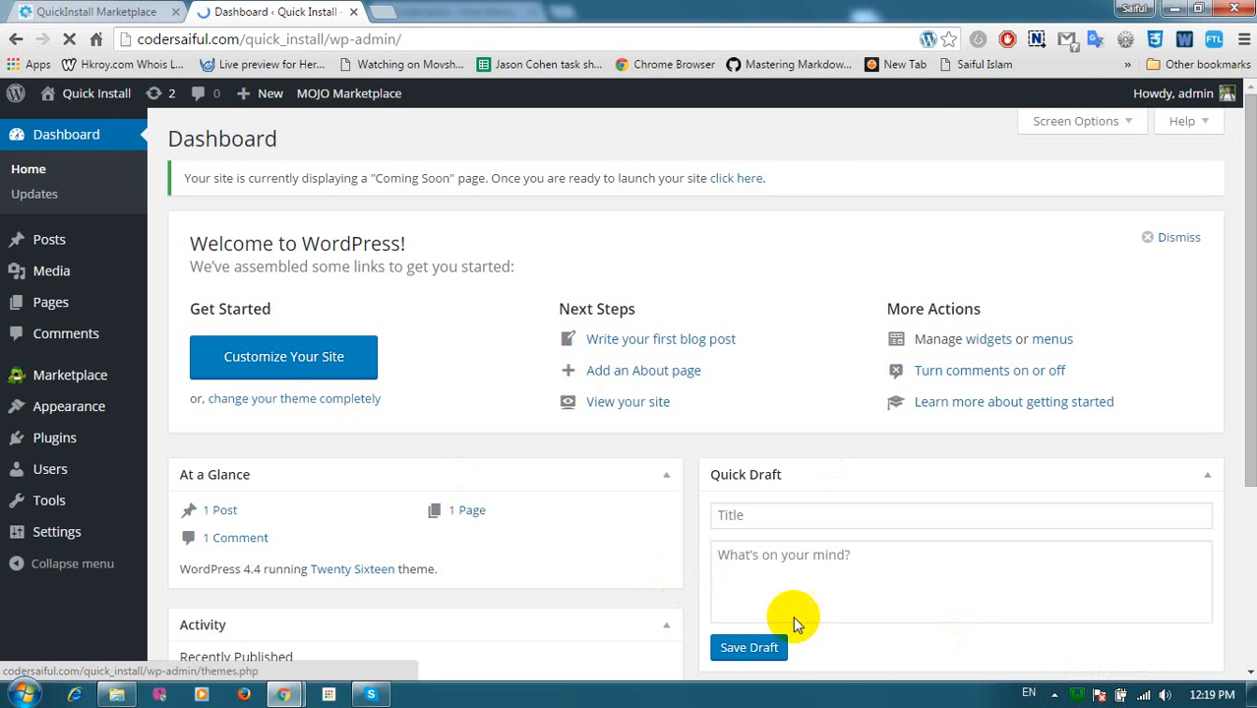
click(803, 151)
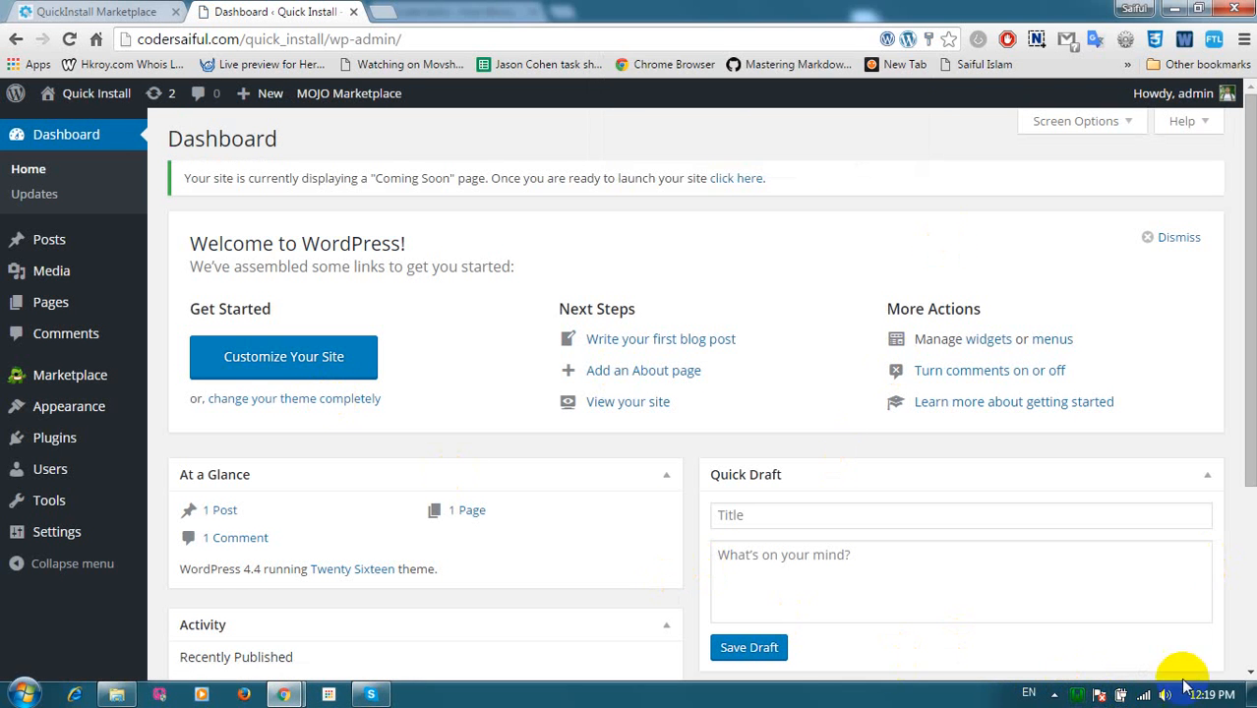
click(1052, 694)
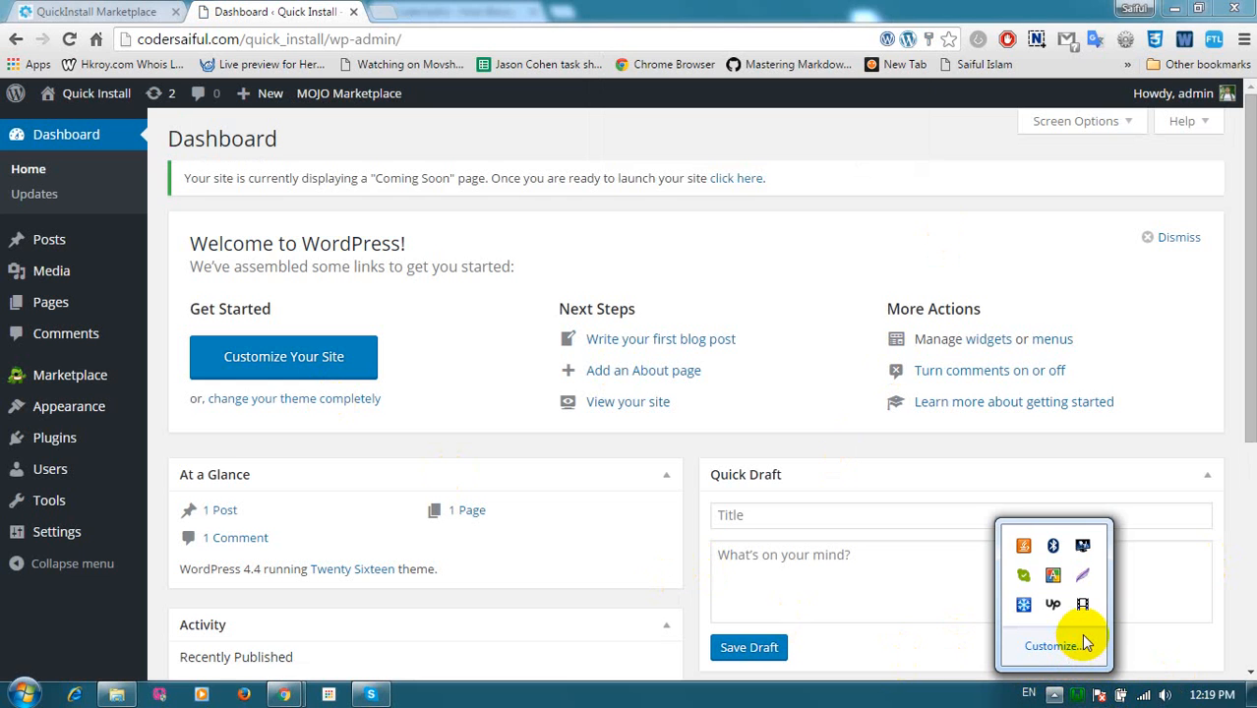